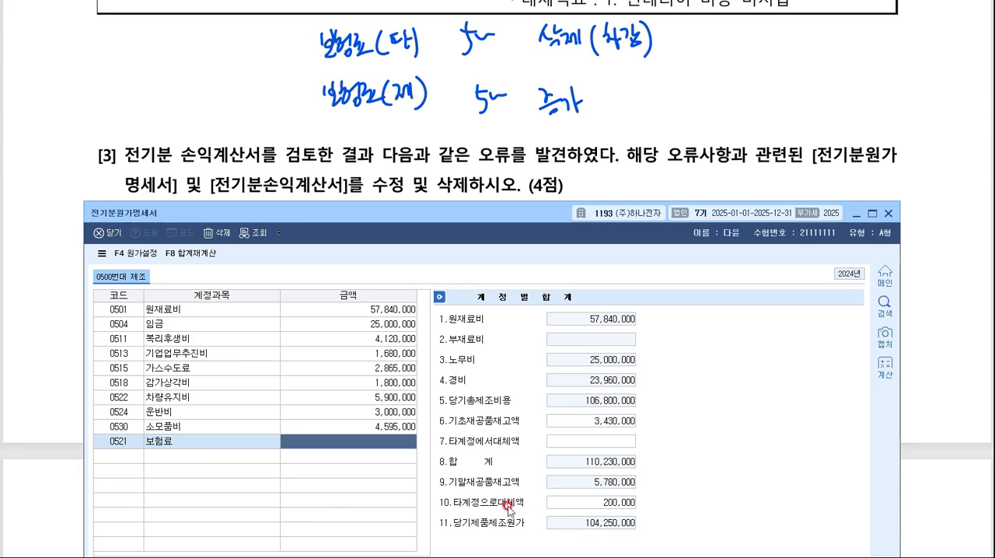
- Enter 5,000,000 as the amount of the 0521 보험료 row in 전기분원가명세서
text(5,000,000)
key(Return)
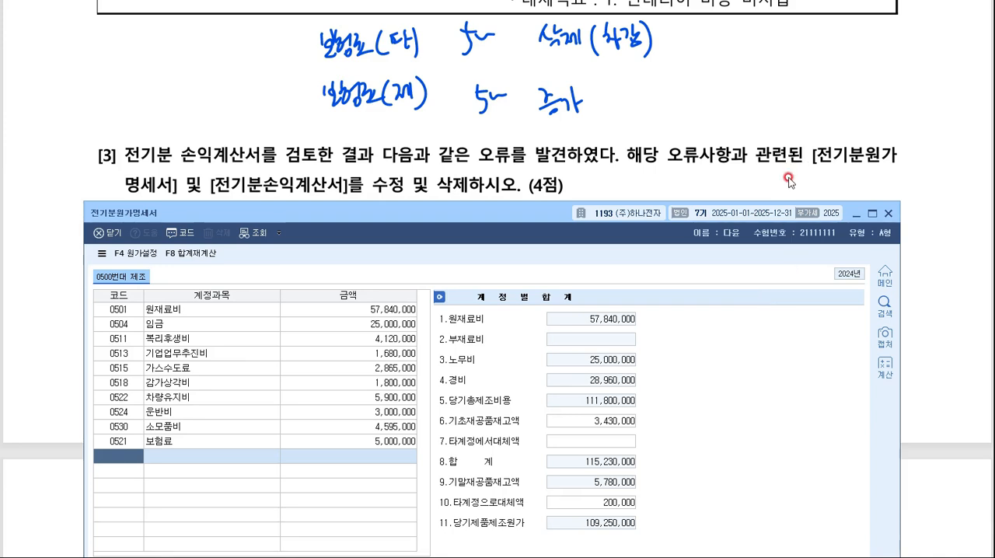
- Handwrite the amount 109,250,000 on the exam sheet above question [3], beside the 보험료 notes
drag(751, 60, 738, 82)
mouse_move(789, 63)
mouse_down()
mouse_move(781, 83)
mouse_move(822, 87)
mouse_up()
drag(837, 71, 846, 73)
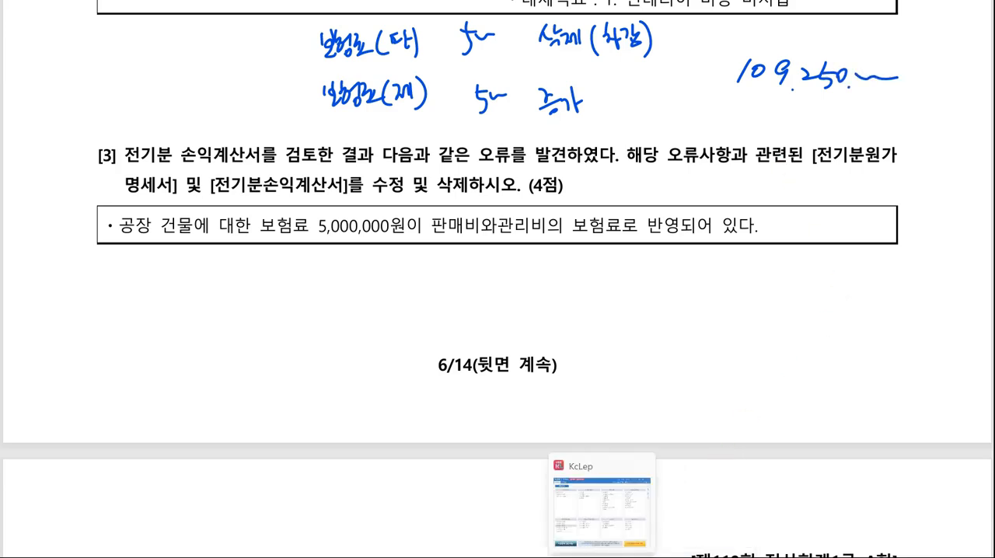
- Switch to KcLep, close 전기분원가명세서 and open 전기분손익계산서, minimizing the main menu window behind it
click(622, 532)
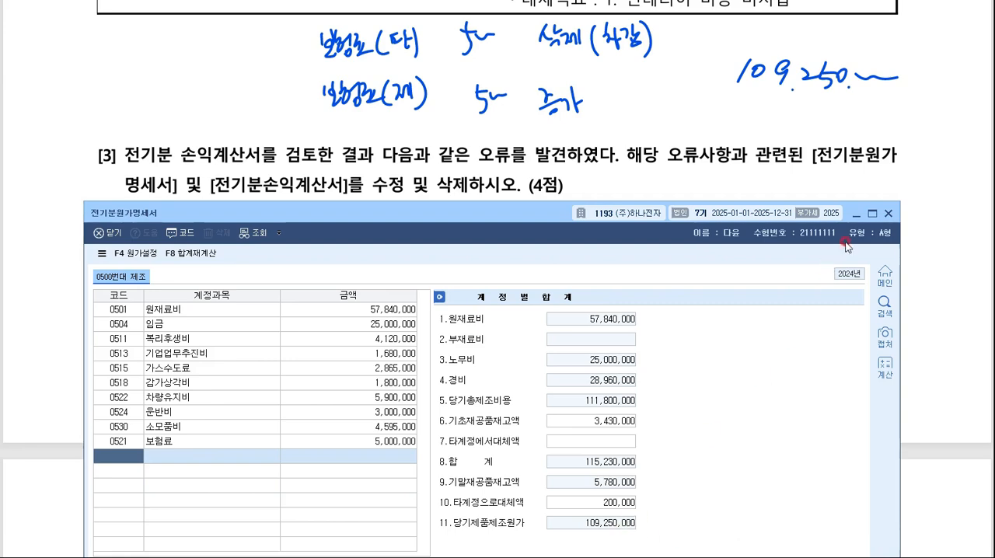
click(888, 213)
click(610, 538)
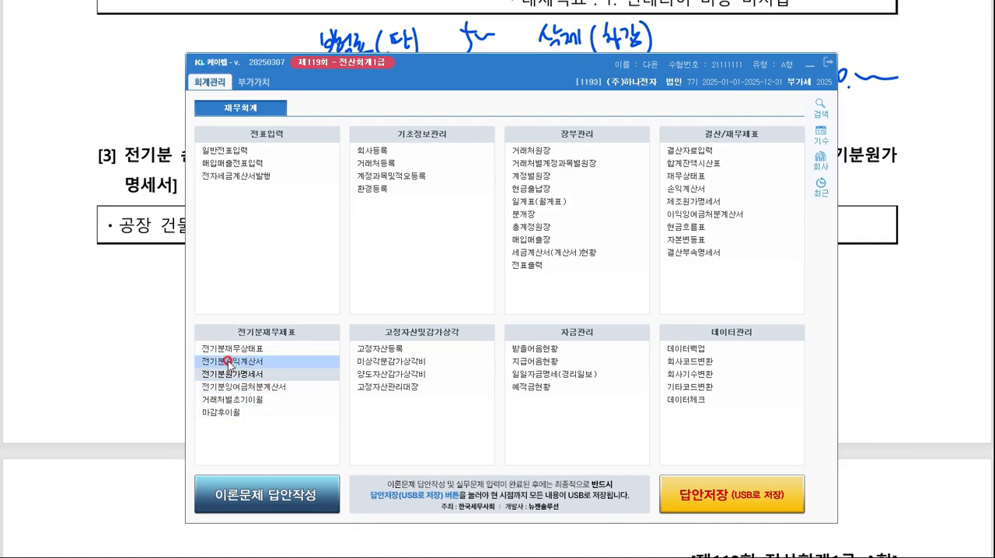
click(243, 359)
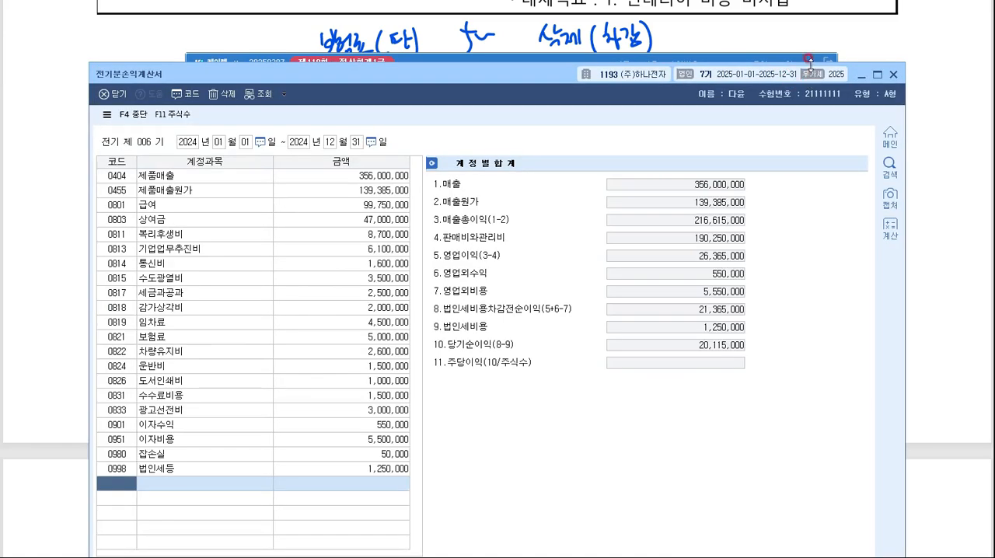
click(811, 58)
click(811, 59)
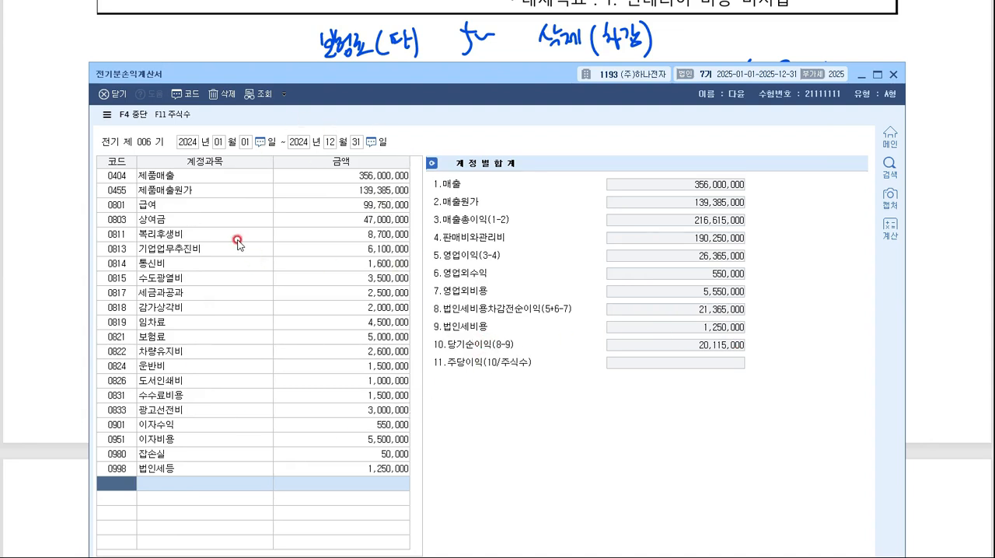
- Delete the 0821 보험료 row from 전기분손익계산서 and confirm the deletion
click(167, 337)
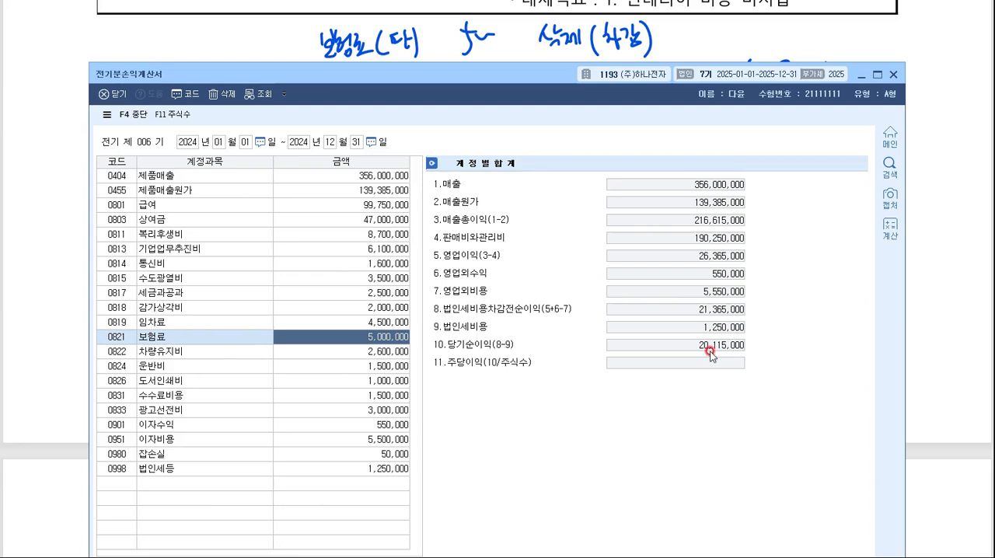
key(F5)
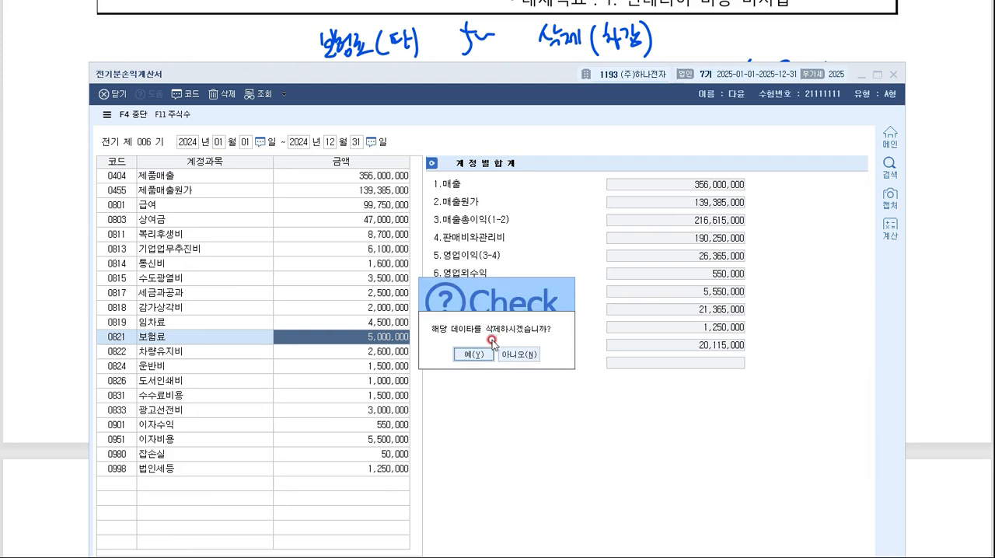
click(481, 354)
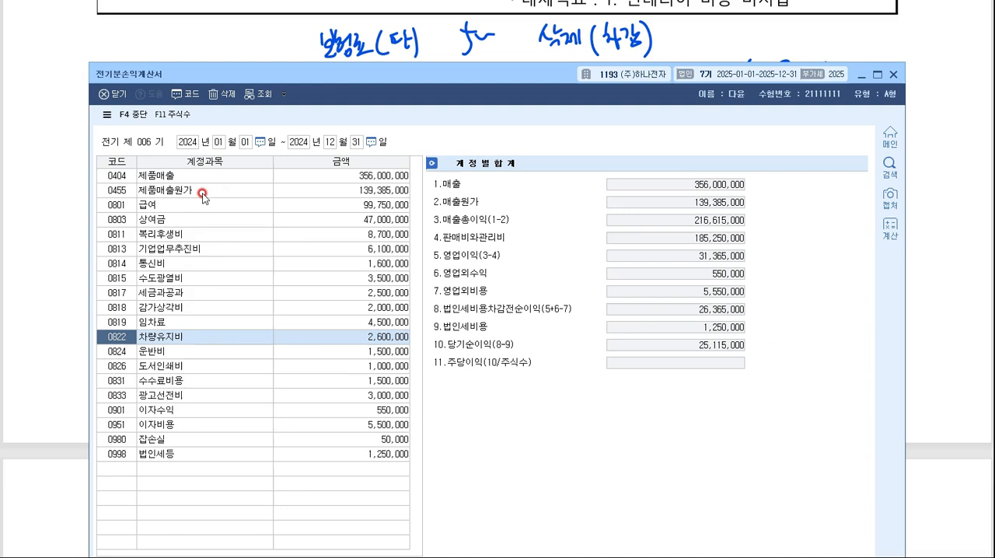
- Set 당기제품제조원가 to 109,250,000 in the 매출원가 breakdown of the 0455 제품매출원가 row and confirm it
double_click(359, 191)
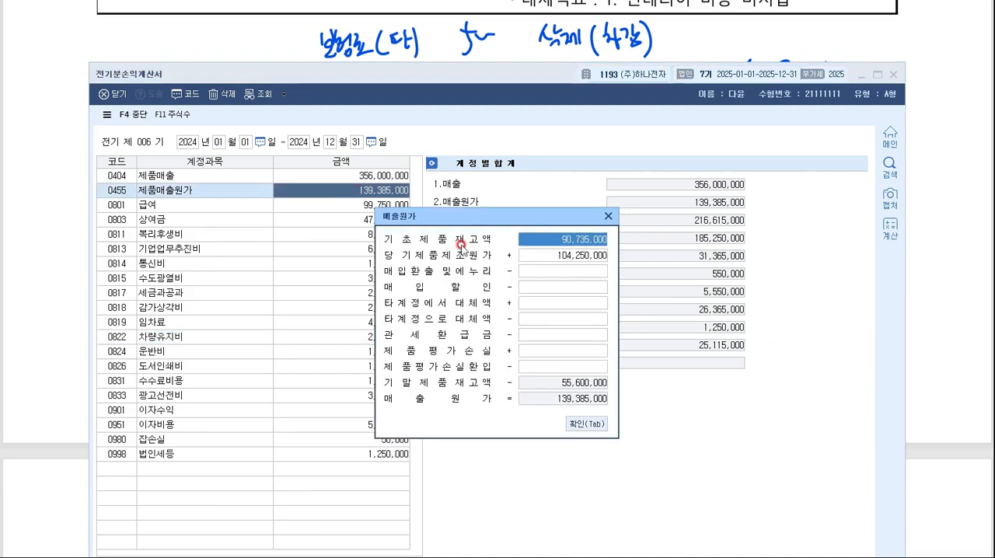
click(549, 259)
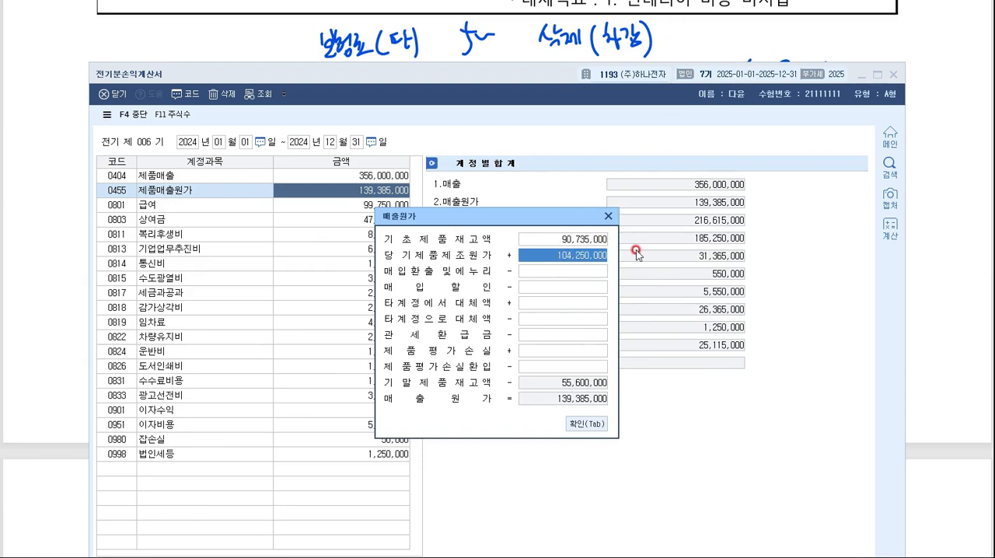
key(BackSpace)
text(109)
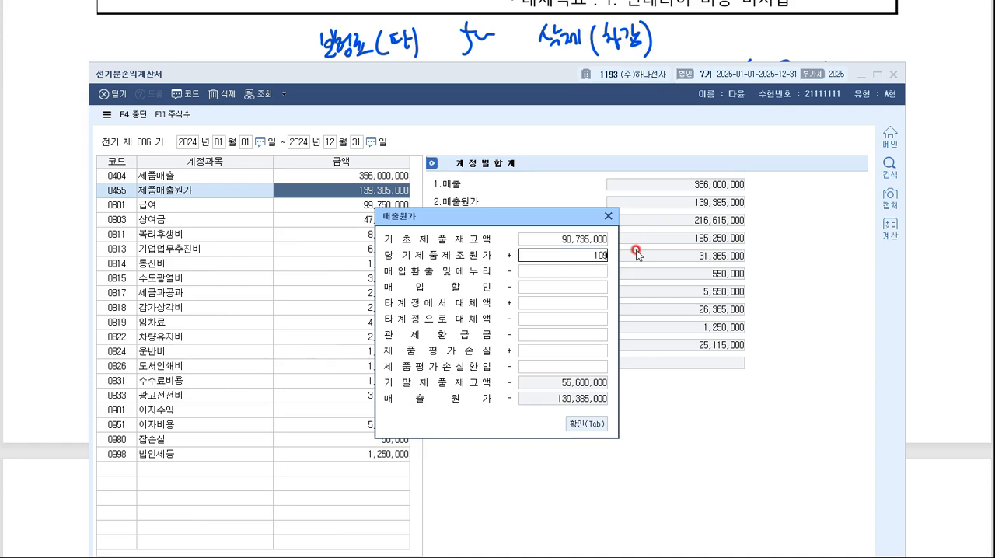
text(,250,000)
key(Return)
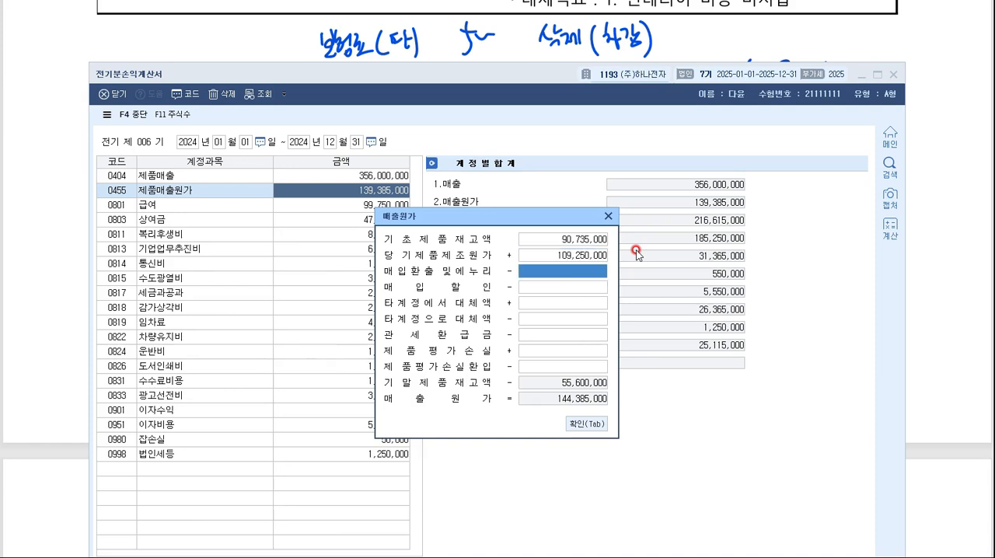
click(585, 427)
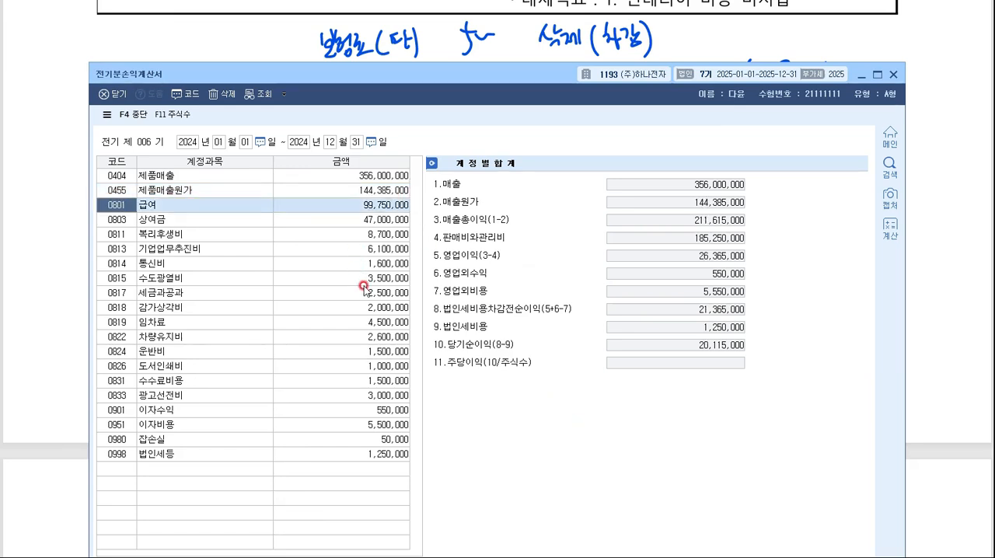
- Reopen the 매출원가 breakdown of 0455 제품매출원가 to check 당기제품제조원가, and close it without changes
double_click(381, 191)
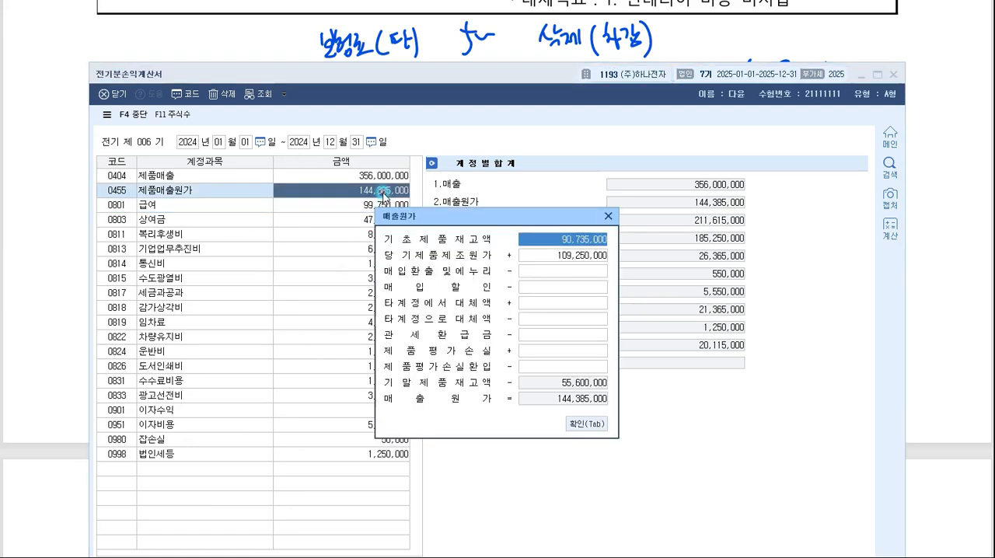
click(527, 257)
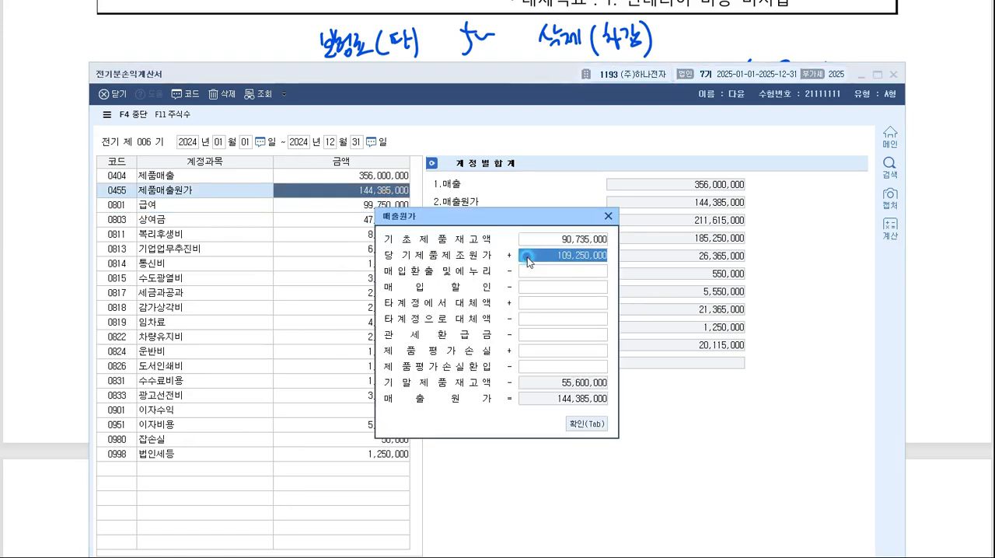
click(607, 218)
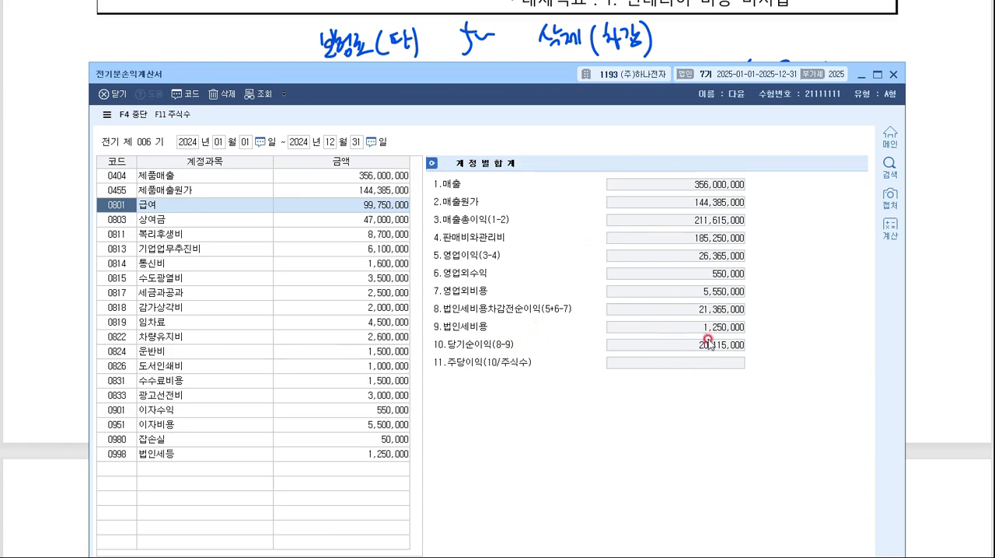
- Close 전기분손익계산서 and open 전기분잉여금처분계산서, moving its window up so the whole table fits on screen
key(ctrl+2)
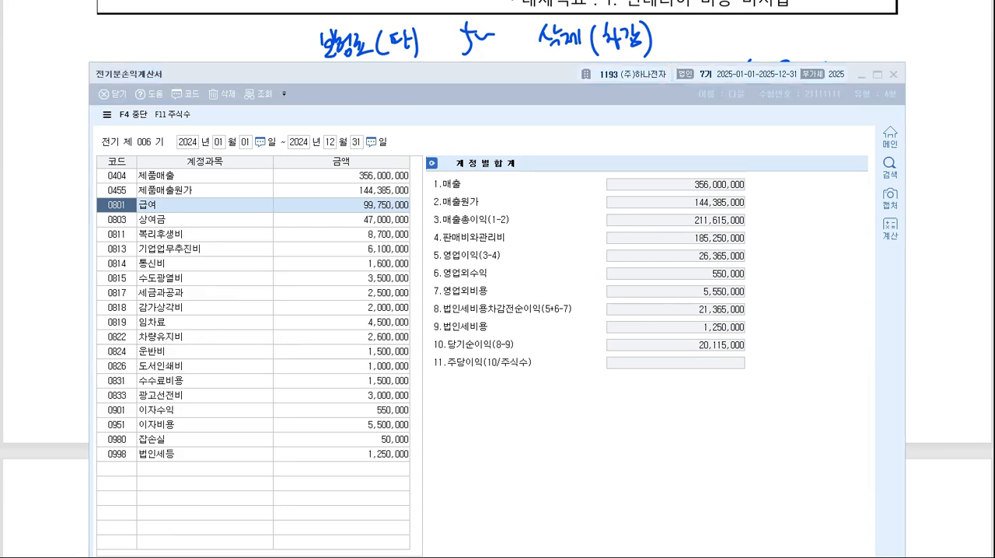
click(753, 93)
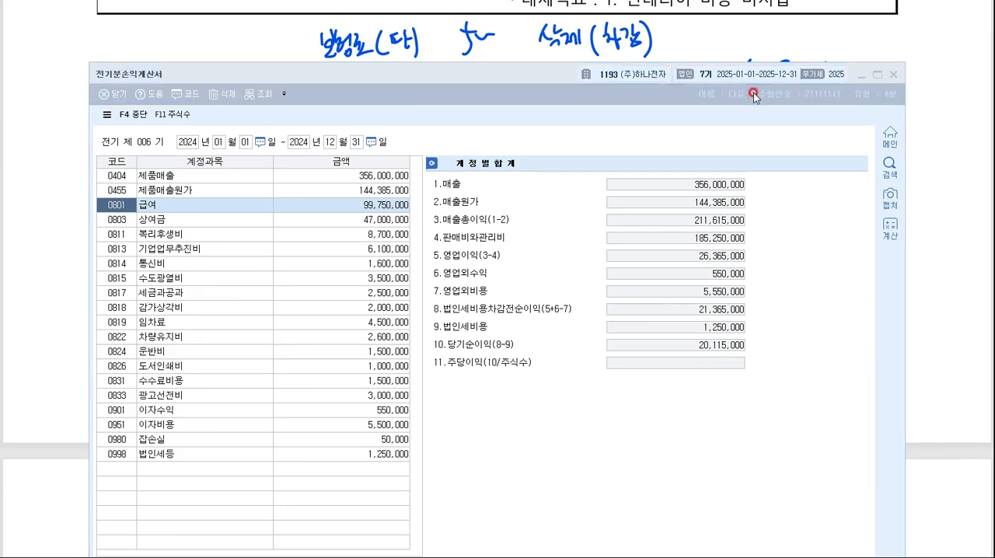
click(896, 73)
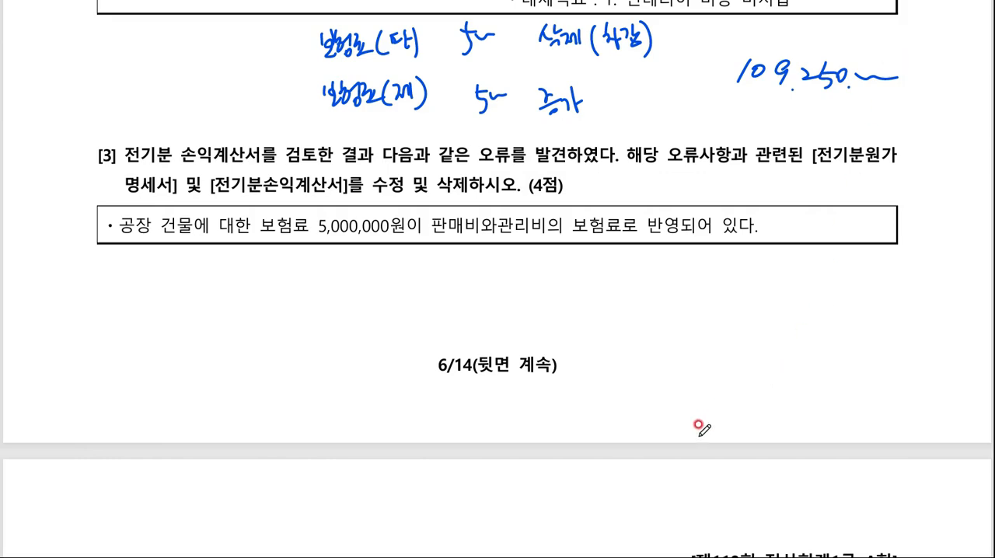
key(alt+Tab)
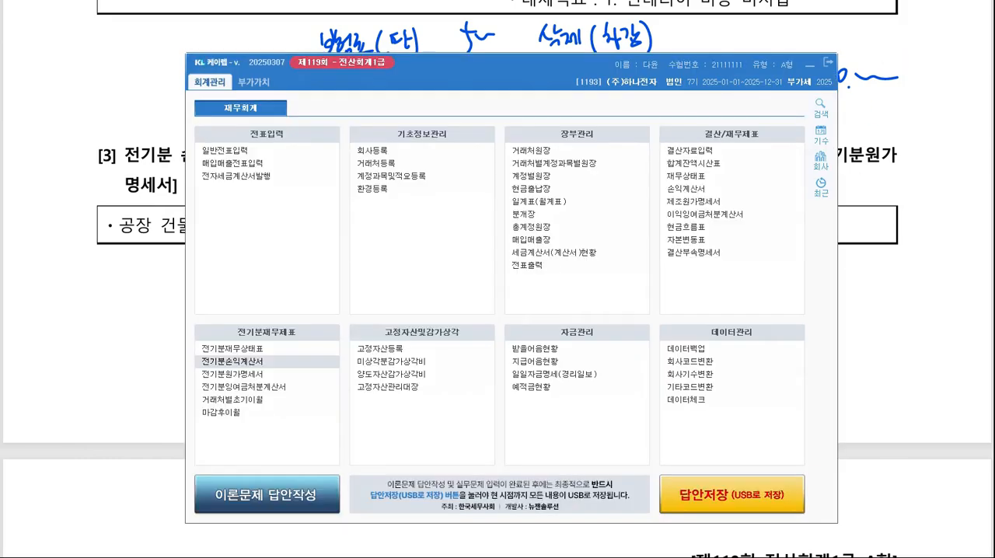
click(256, 387)
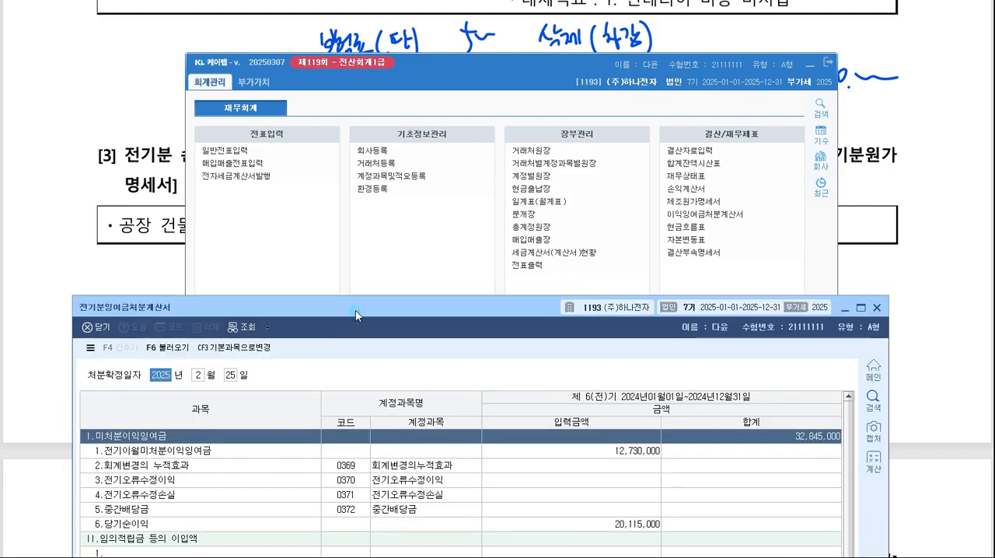
drag(356, 315, 399, 16)
- Run 불러오기 in 전기분잉여금처분계산서, answer its prompt and check the 6.당기순이익 amount
click(579, 227)
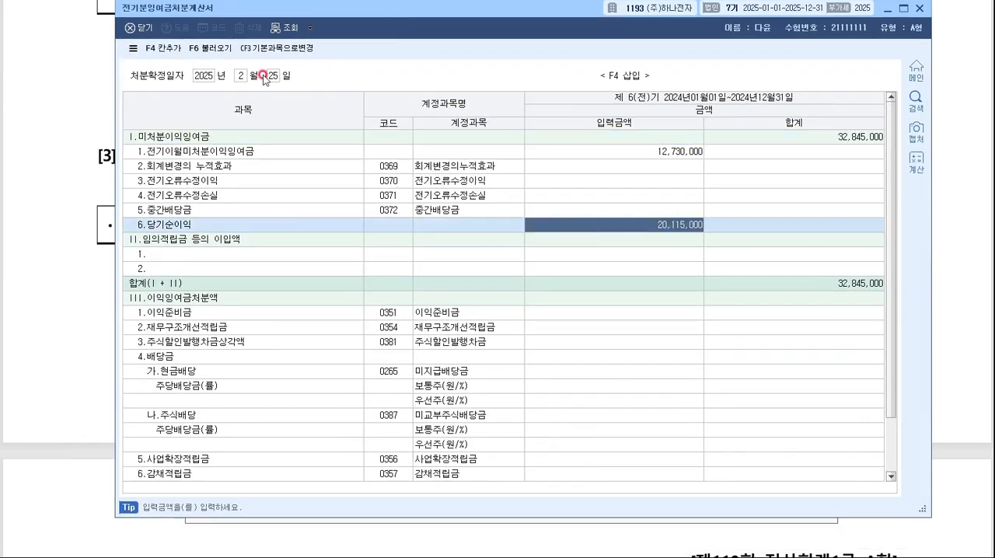
click(211, 48)
click(500, 288)
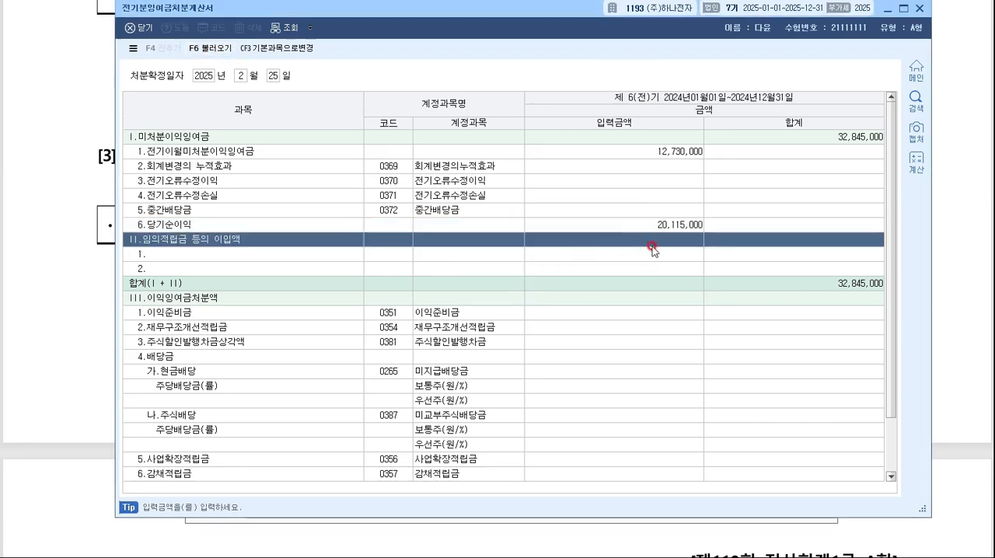
click(660, 222)
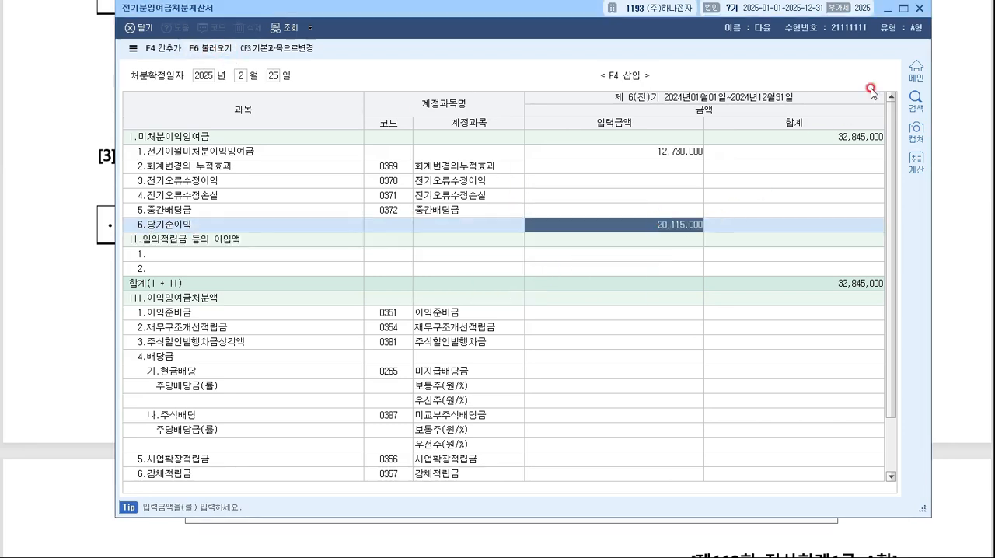
- Close 전기분잉여금처분계산서, review the totals in 전기분재무상태표, and return to the exam sheet
click(919, 8)
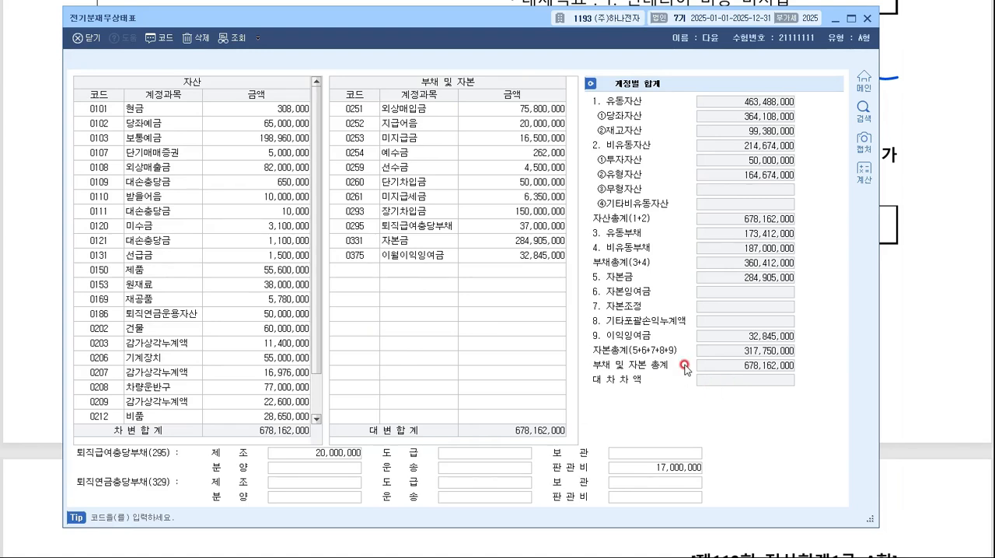
click(870, 19)
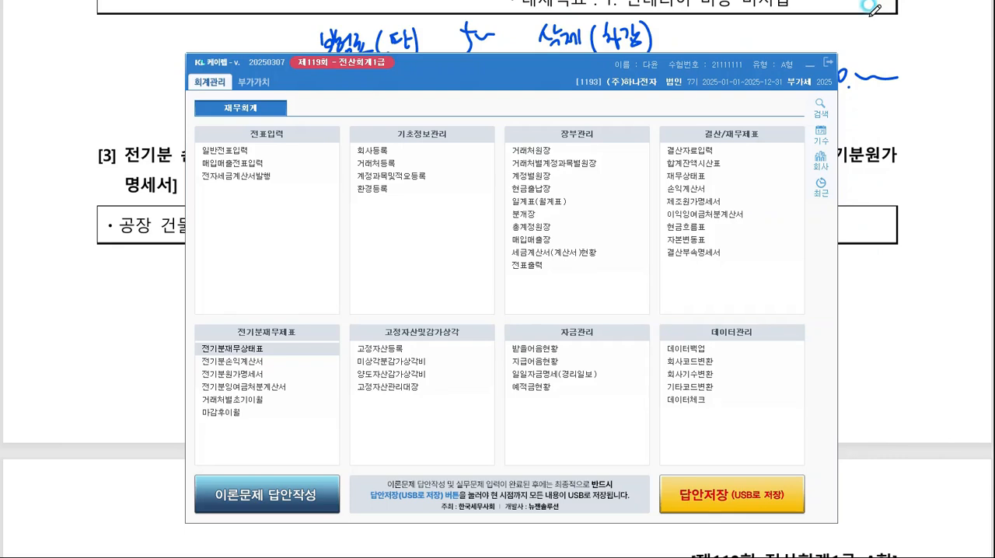
click(800, 58)
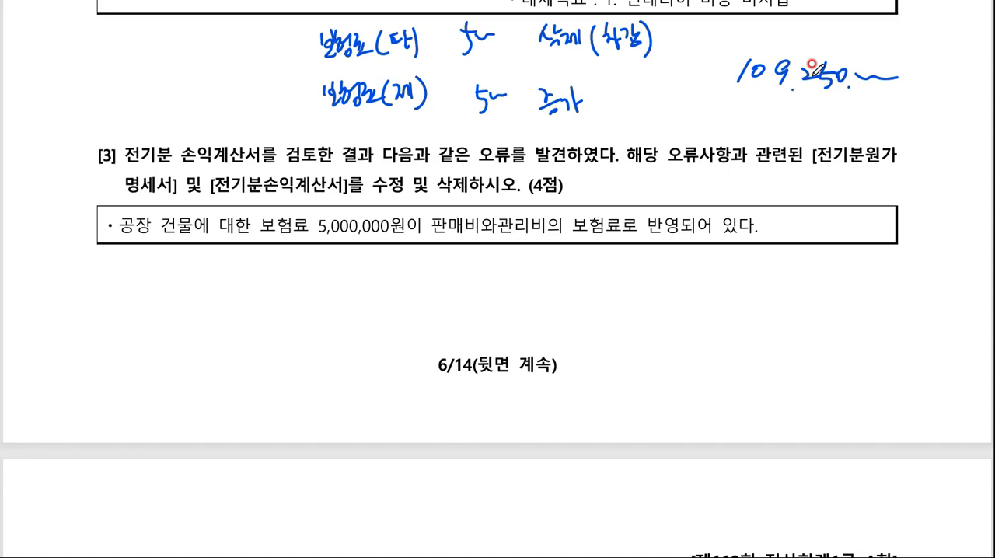
- Mark circled numbers 1 and 2 below the question [3] instruction and draw a box around the handwritten 109,250,000
drag(239, 192, 251, 211)
drag(519, 194, 502, 213)
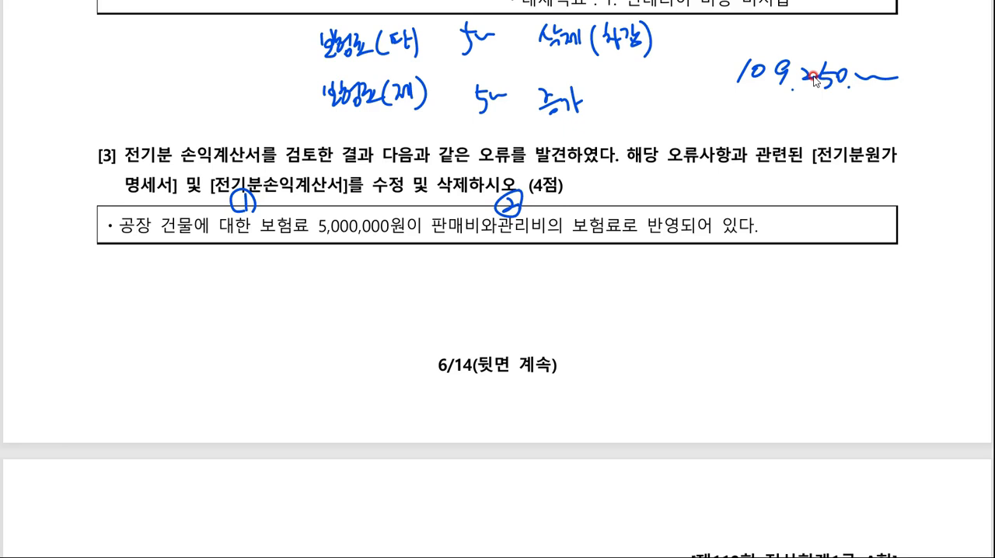
mouse_move(732, 94)
mouse_down()
mouse_move(921, 66)
mouse_move(715, 52)
mouse_up()
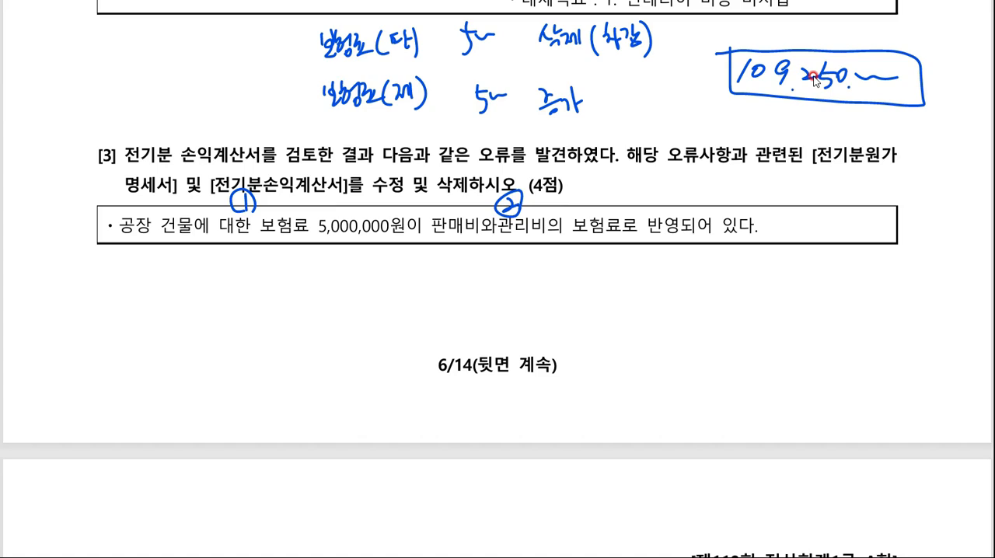
- Go to 문제2 question [1] on the exam sheet and underline the phrase 약속어음이 만기가
scroll(887, 80, down, 8)
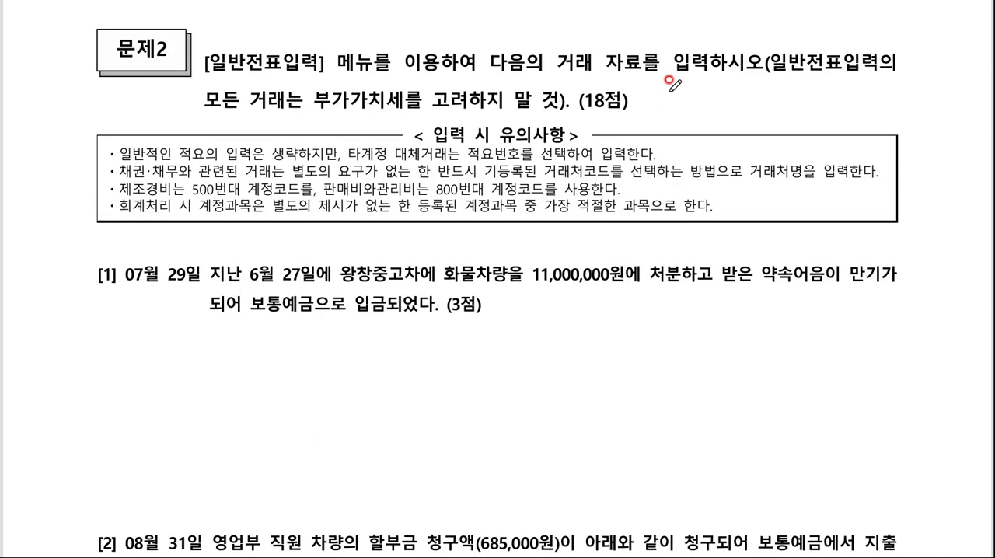
scroll(574, 249, down, 3)
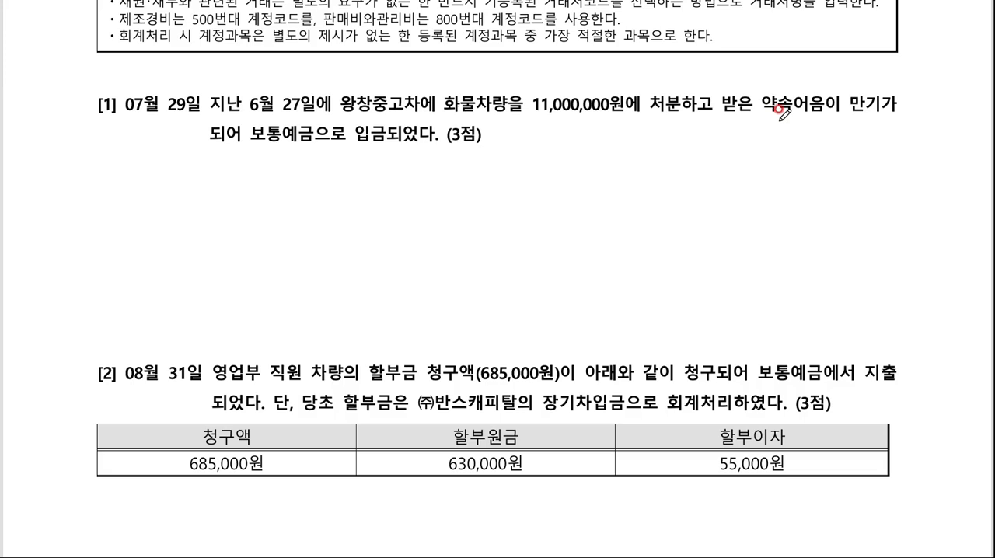
drag(761, 118, 908, 115)
- Switch to KcLep, open 일반전표입력 and display the vouchers dated June 27, 2025
click(509, 557)
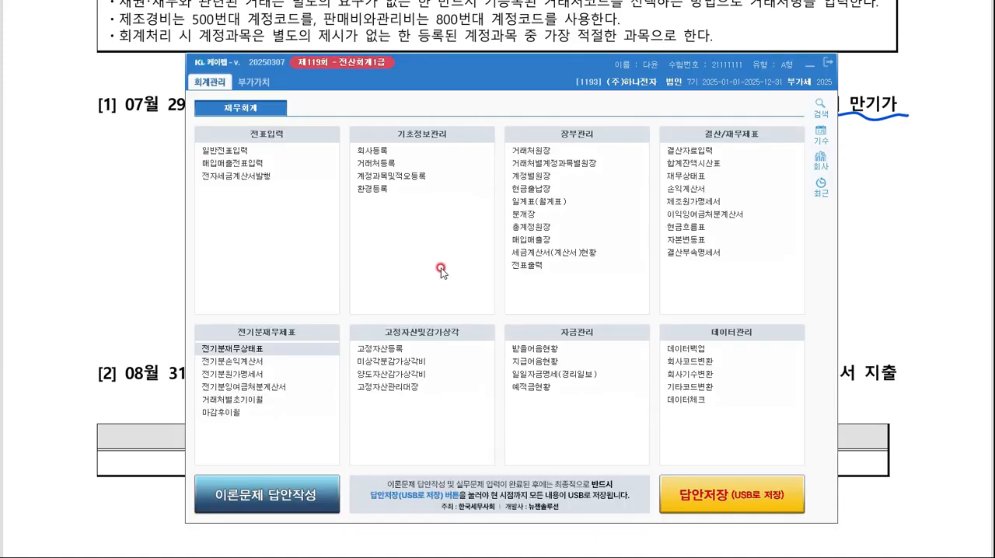
click(238, 150)
click(809, 65)
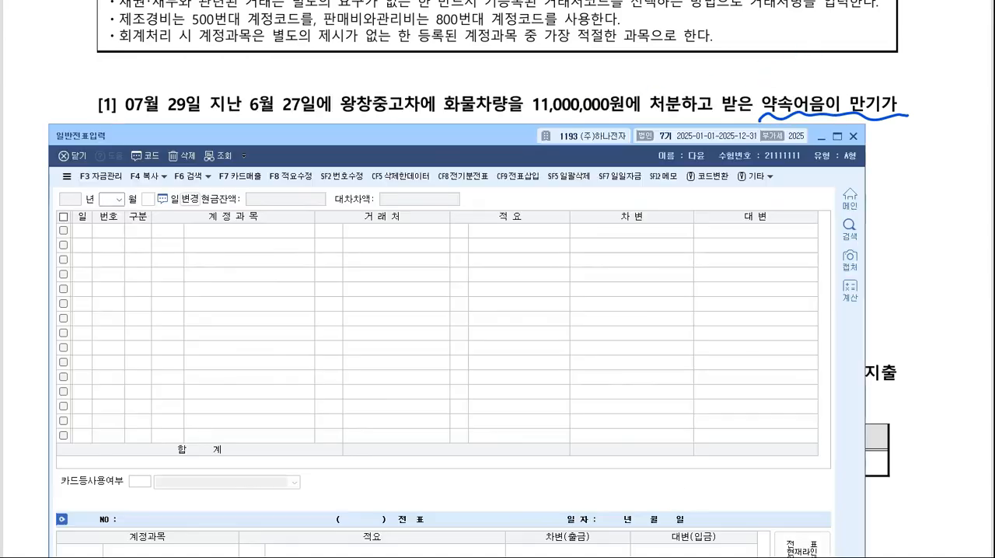
click(689, 557)
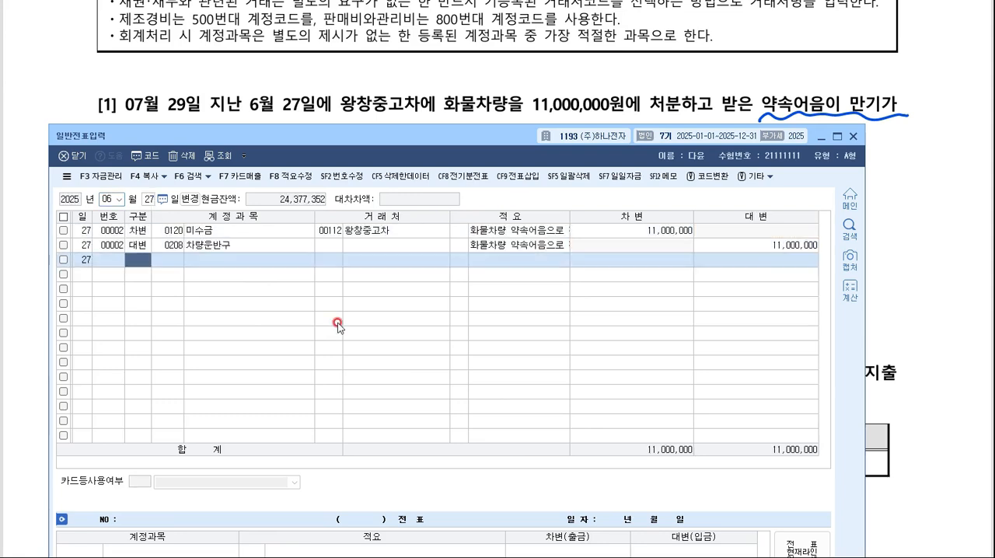
- Check the 차량운반구 and 미수금 lines of the June 27 voucher and display the vouchers dated July 29, keeping question [1] readable
click(171, 246)
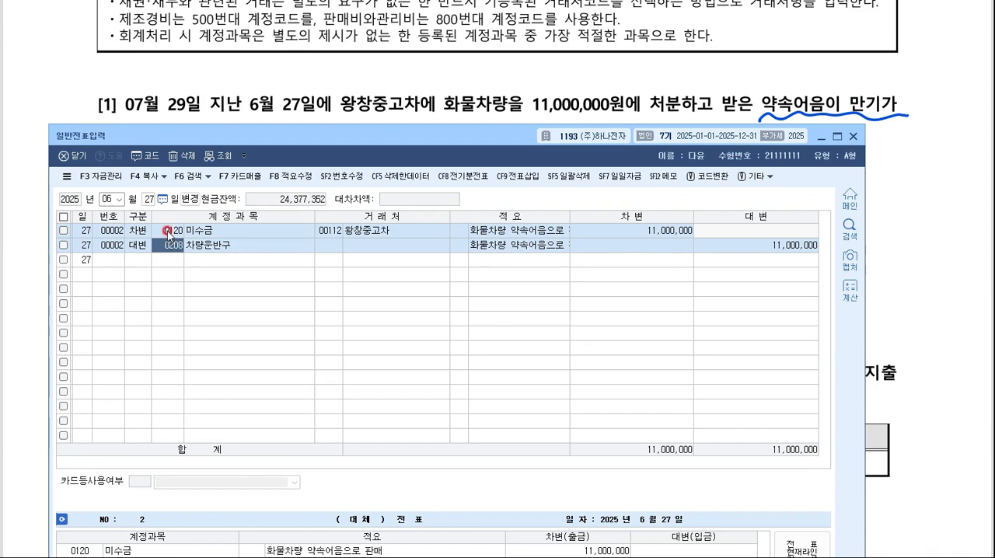
click(168, 233)
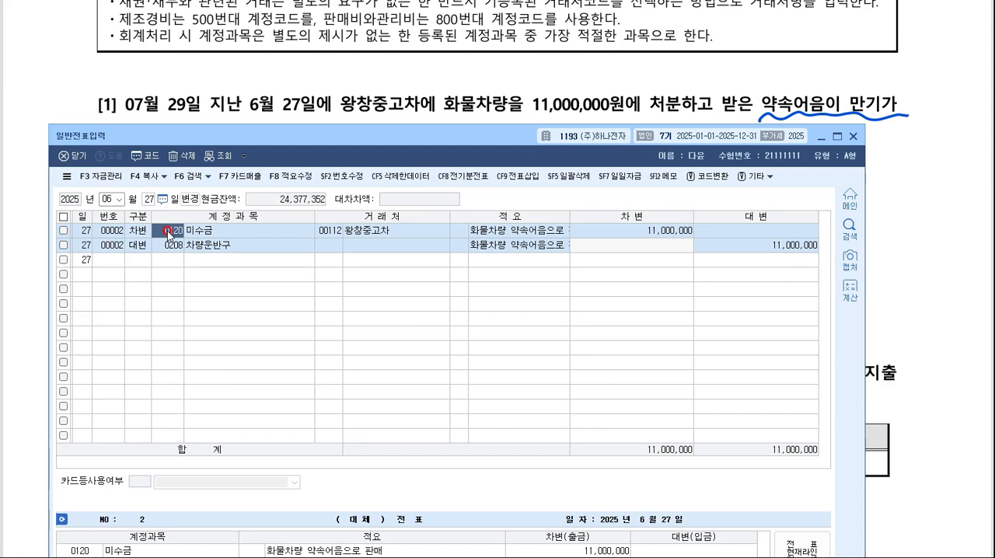
click(107, 198)
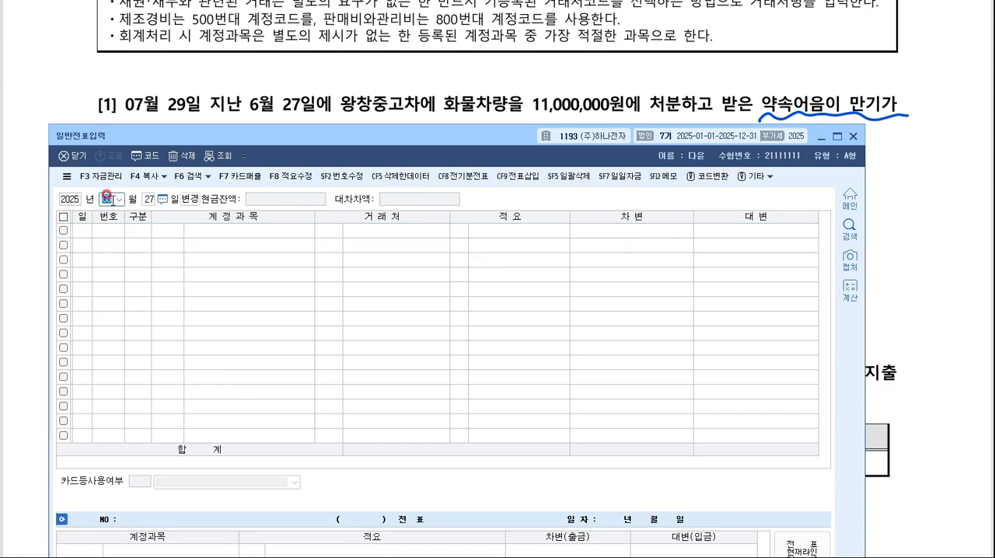
text(07)
key(Return)
key(Return)
text(29)
key(Return)
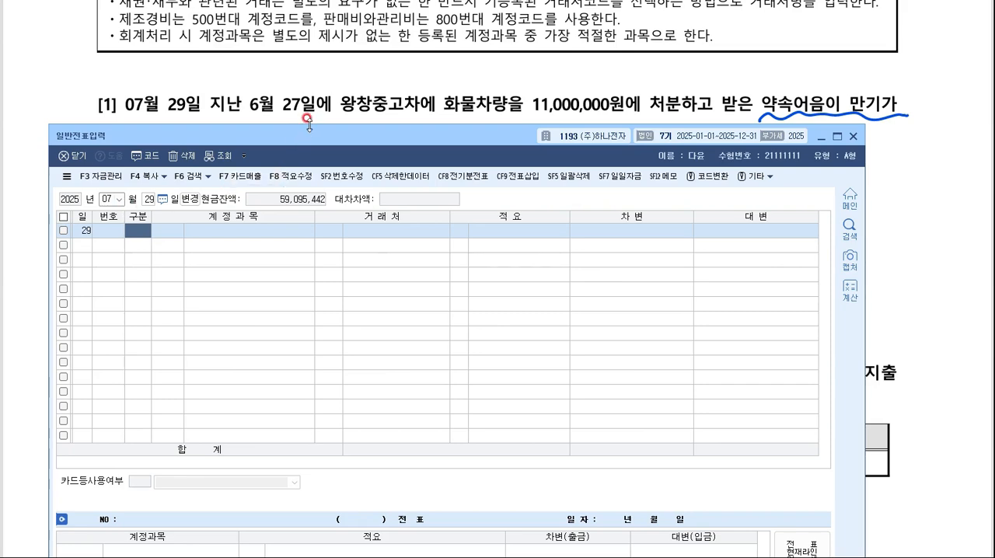
drag(307, 133, 311, 187)
- Enter a July 29 debit line for 보통예금 with the amount 11,000,000
key(3)
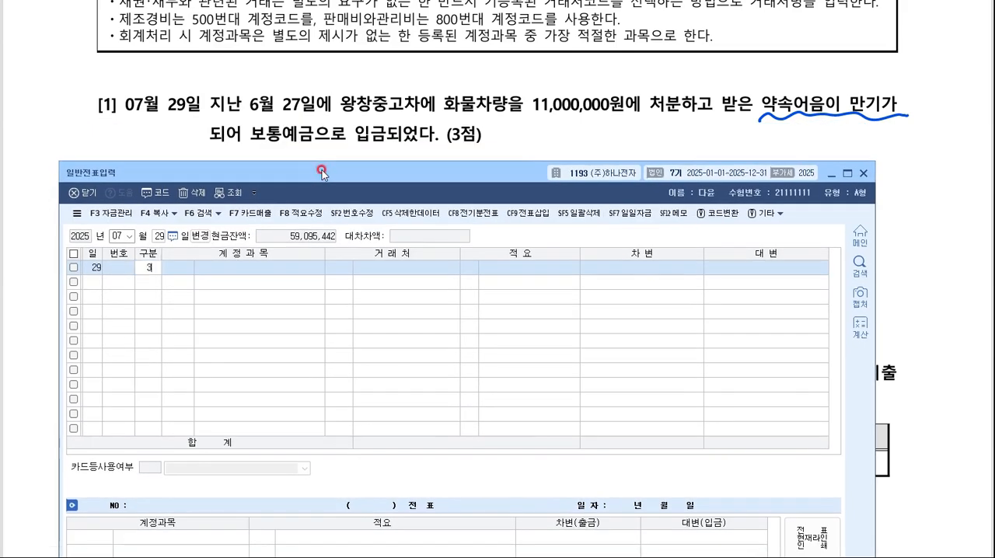
key(Return)
text(여보통)
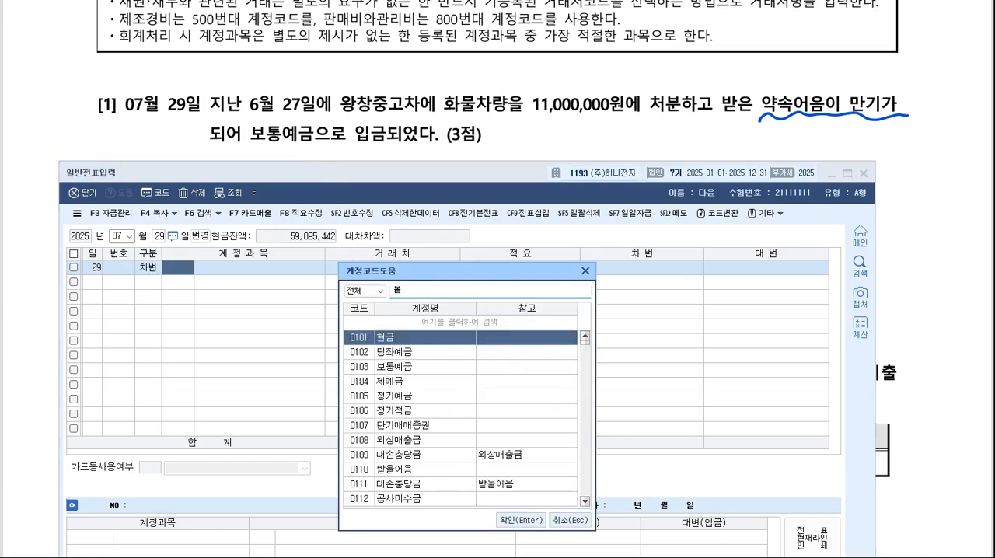
key(Return)
key(Return)
key(Return)
key(Return)
text(11000000)
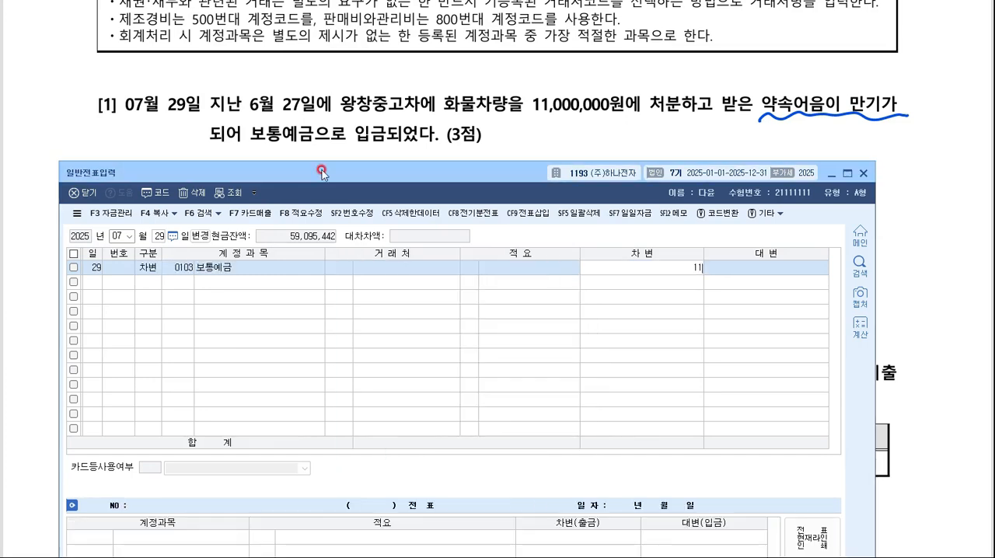
key(Return)
- Add the July 29 credit line for 미수금 of 11,000,000 with 왕창중고차 as the 거래처
key(4)
key(F2)
text(미수금)
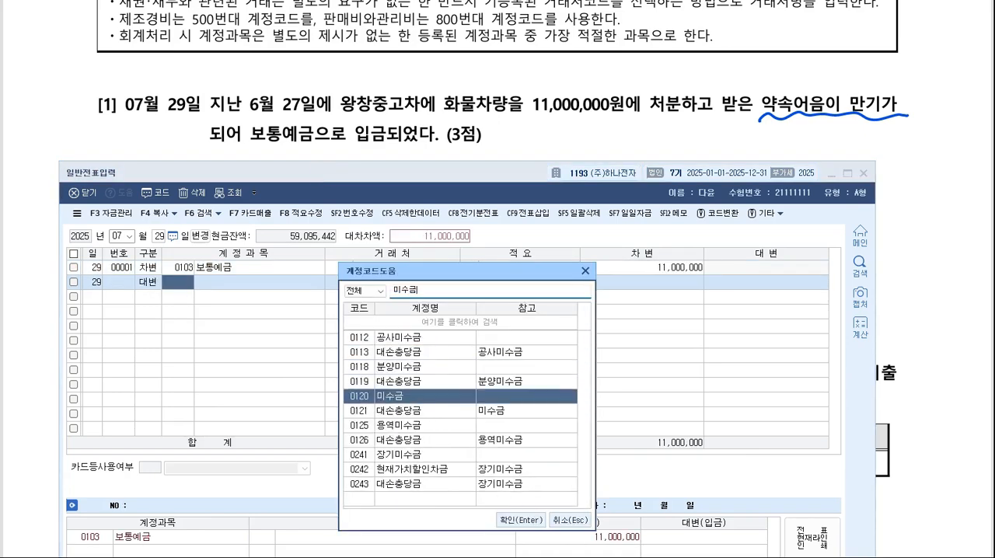
key(Return)
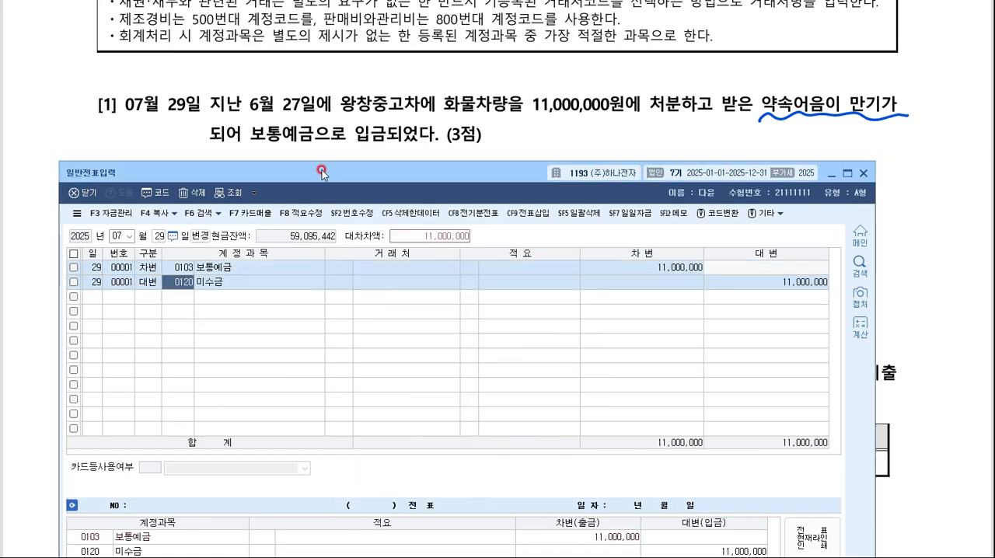
key(F2)
text(왕창)
key(Return)
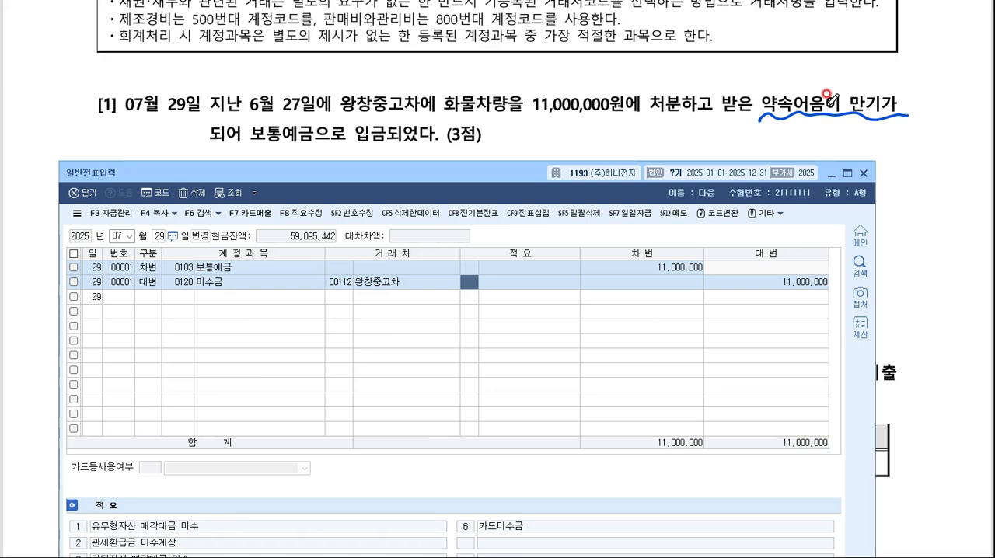
- Go to question [2] on the exam sheet, underline 장기차입금 and circle the 할부원금 630,000원 and 할부이자 55,000원 cells
click(832, 174)
scroll(682, 132, down, 7)
scroll(681, 132, up, 1)
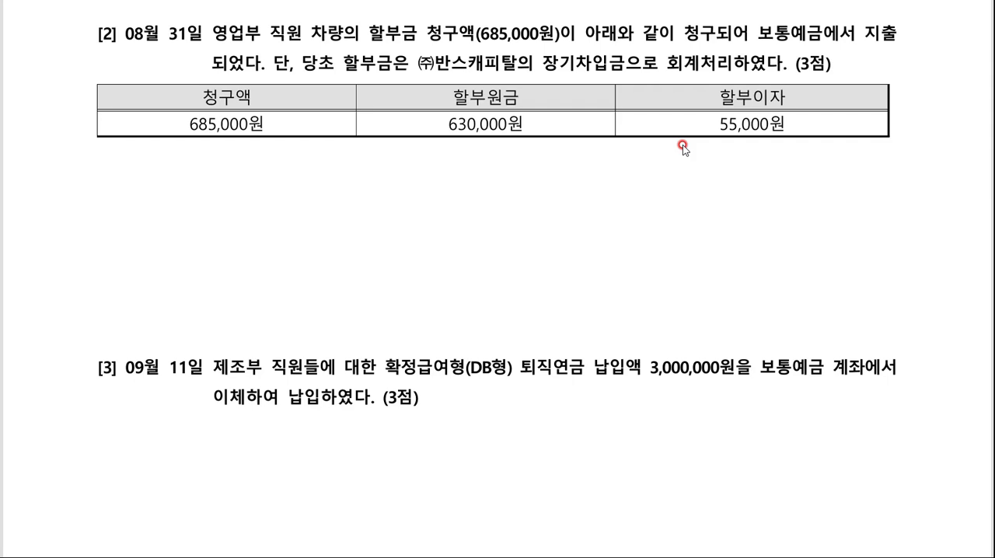
drag(520, 82, 620, 76)
mouse_move(467, 156)
mouse_down()
mouse_move(502, 161)
mouse_move(474, 166)
mouse_up()
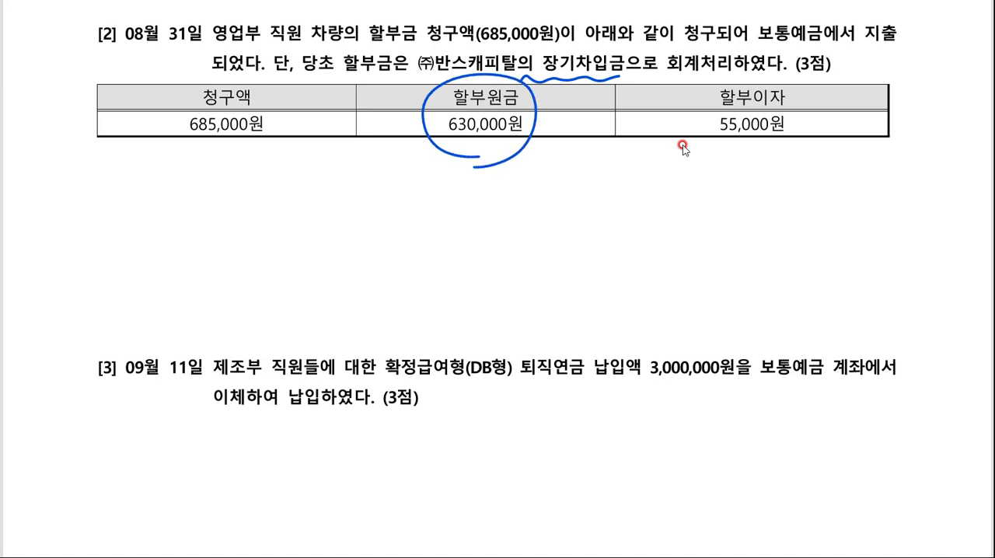
mouse_move(780, 154)
mouse_down()
mouse_move(809, 116)
mouse_move(778, 161)
mouse_up()
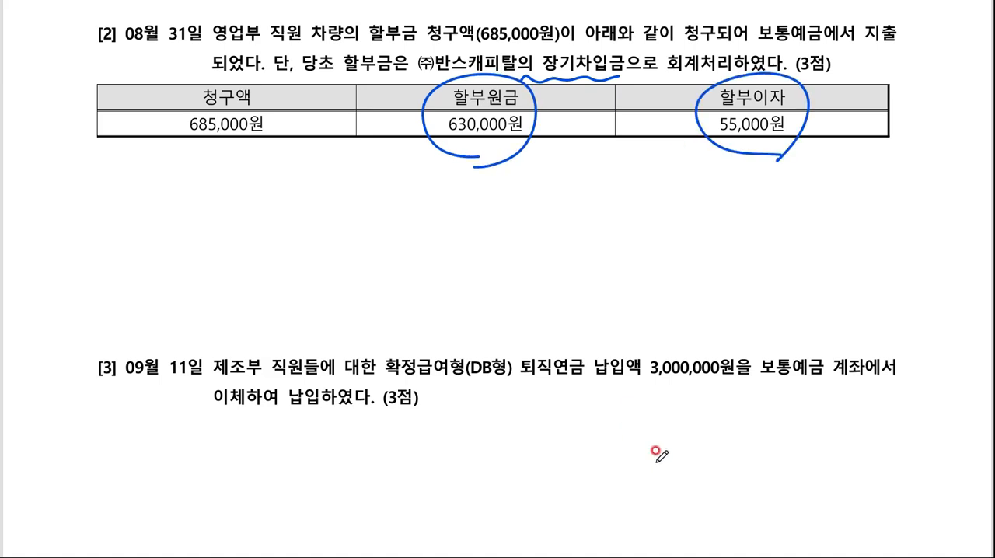
- Switch back to 일반전표입력 and display the vouchers dated August 31
click(661, 557)
key(Escape)
key(Escape)
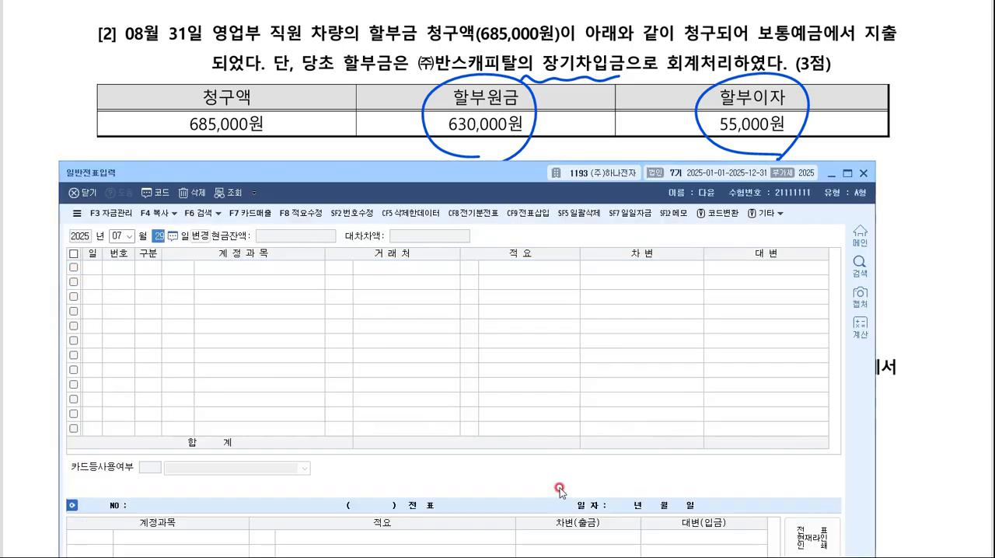
text(0831)
key(Return)
- Start a debit line on August 31 with the account 장기차입금
text(3)
key(Return)
key(F2)
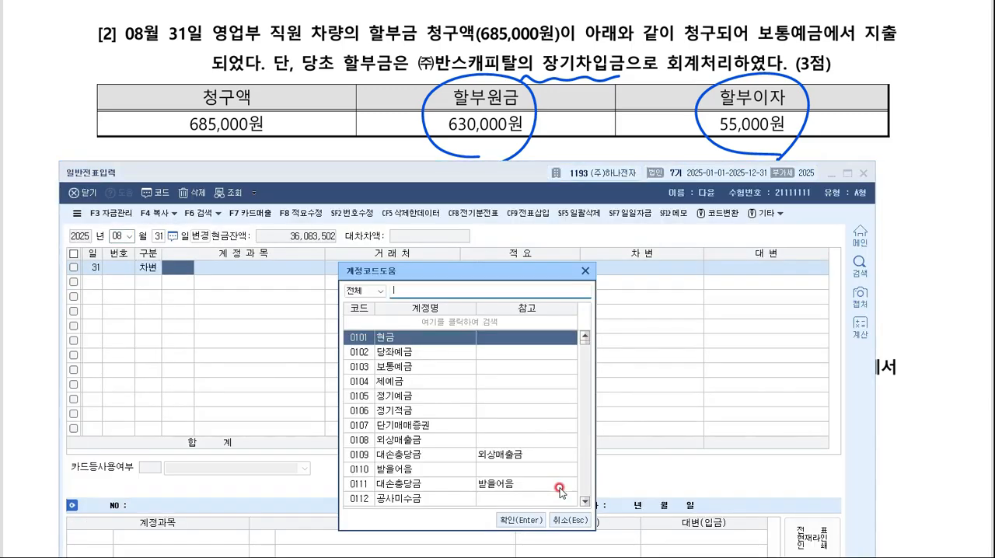
text(장기)
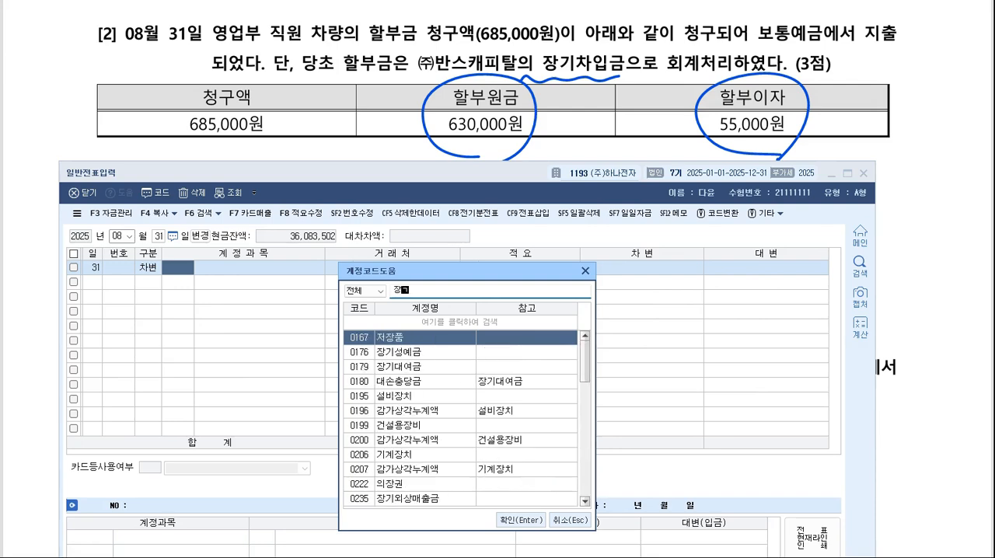
text(차입ㄱ)
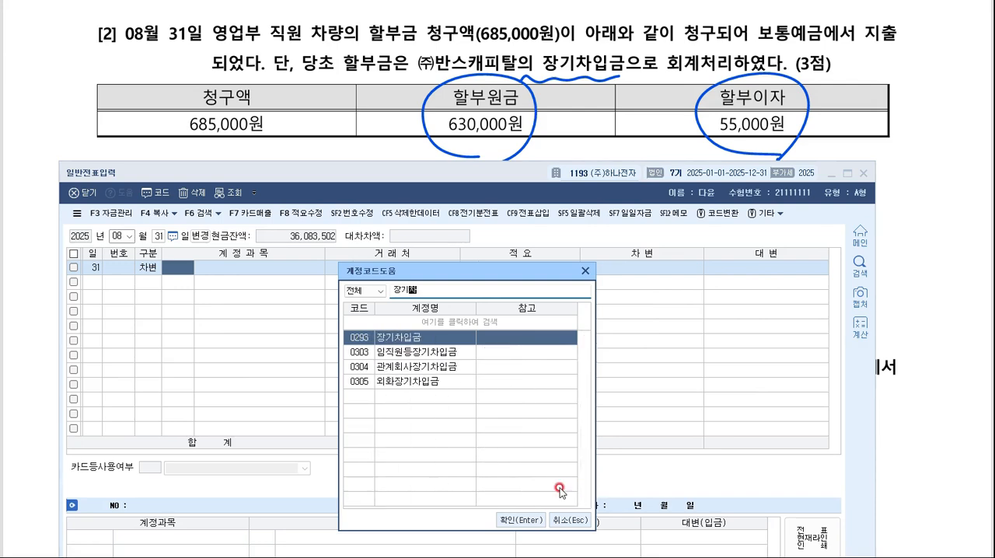
key(Return)
- Set the 장기차입금 line's 거래처 to (주)반스캐피탈 and its debit amount to 630,000
key(F2)
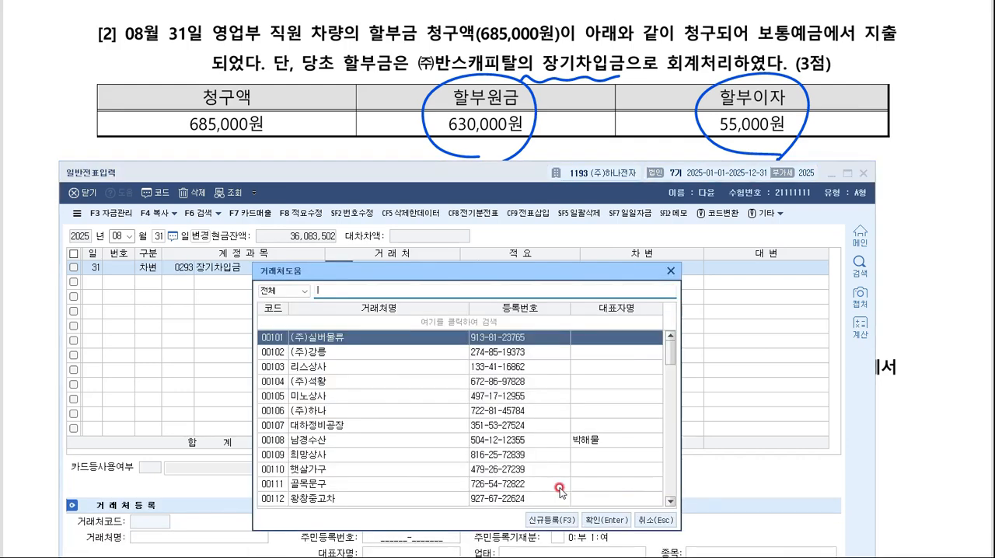
text(반스)
key(Return)
key(Return)
text(6)
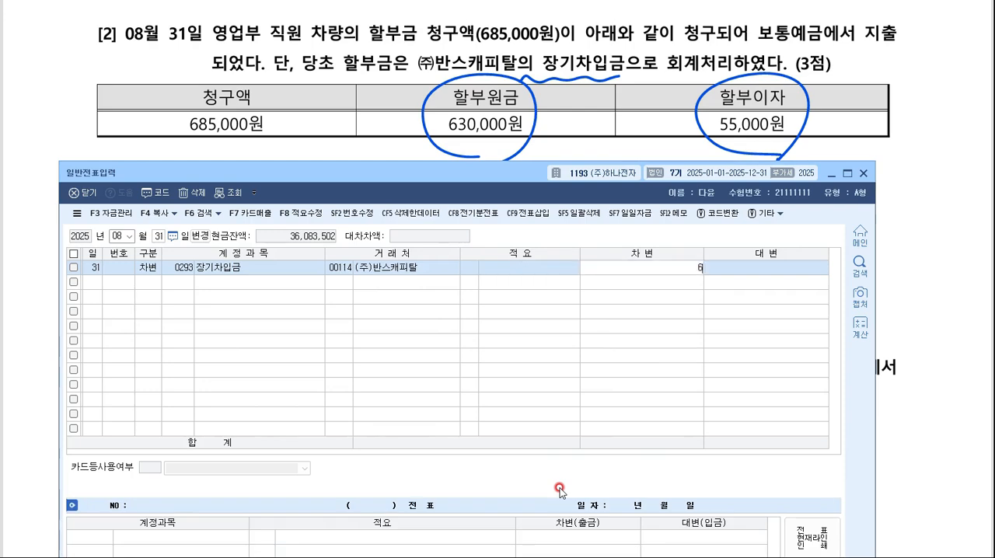
text(30,000)
key(Return)
- Add a second August 31 debit line for 이자비용 with the amount 55,000
key(Return)
text(이)
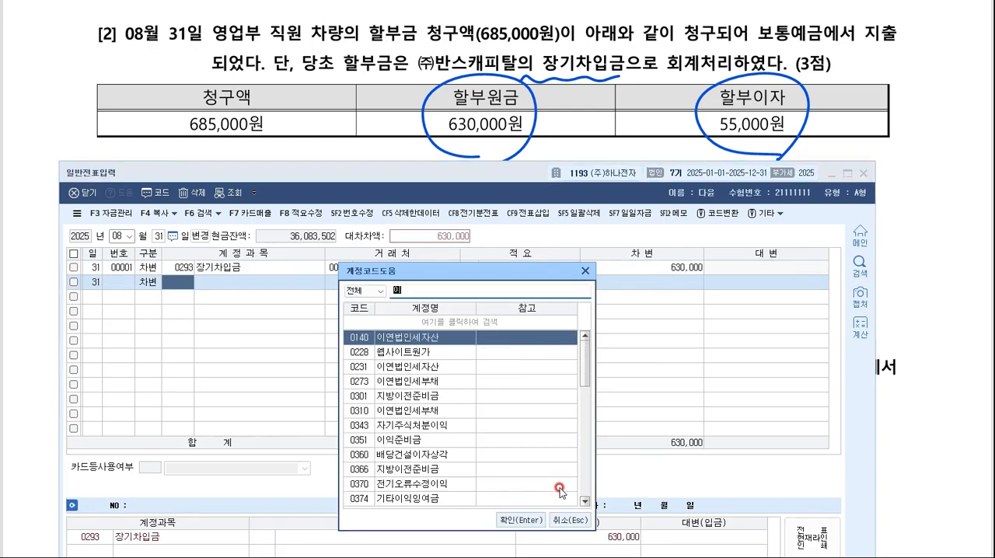
text(자비)
key(Return)
key(Return)
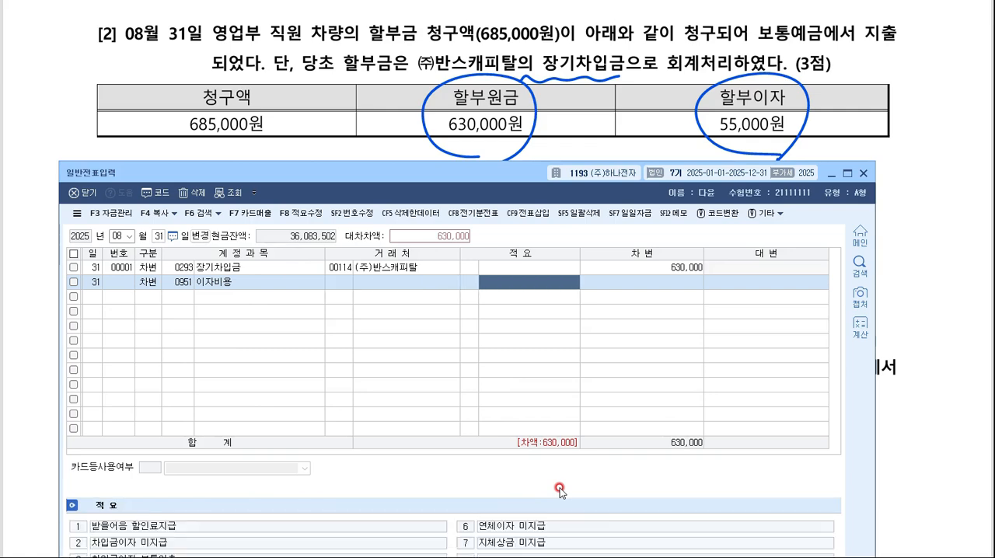
key(Return)
text(550000)
- Add the August 31 credit line for 보통예금 with the balancing amount of 685,000
key(Return)
text(4)
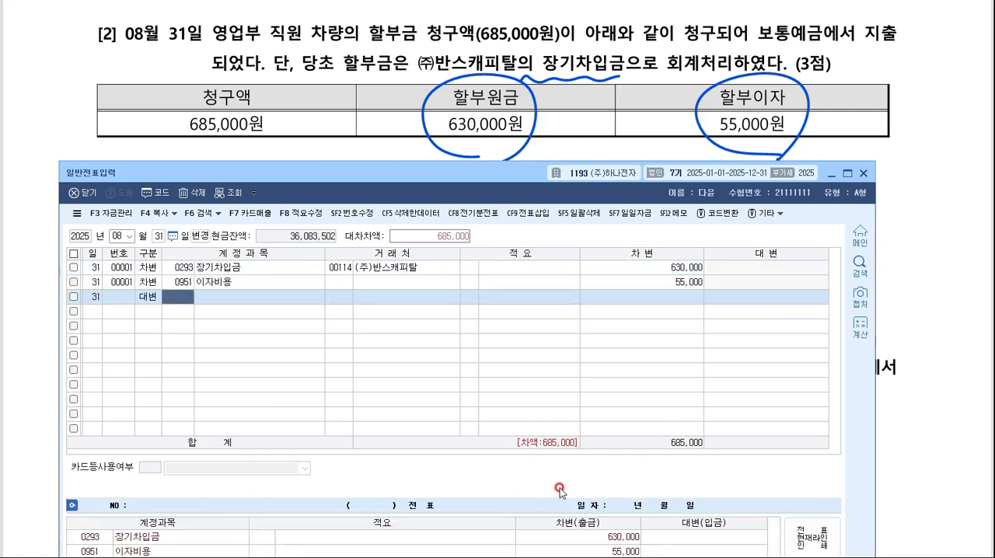
key(F2)
text(보통)
key(Return)
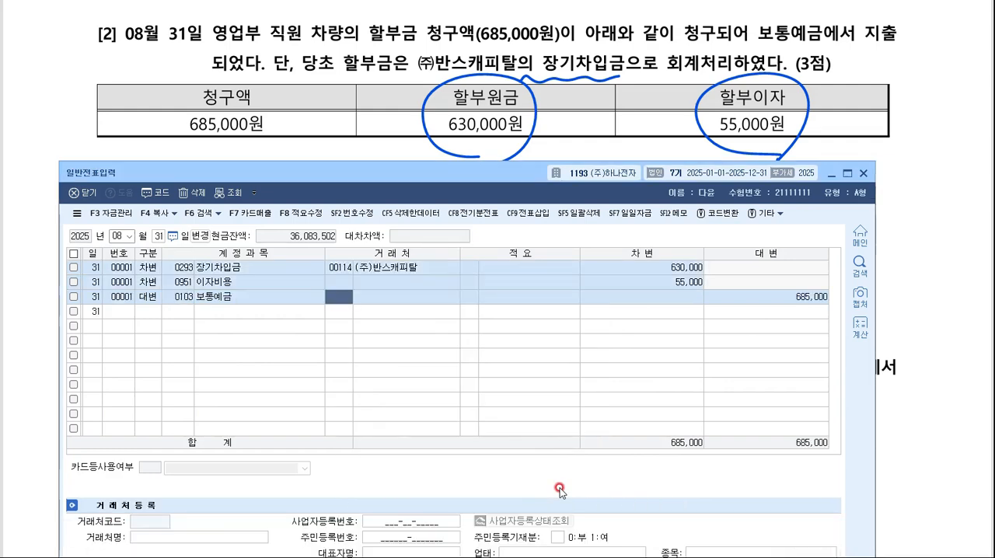
- Go to question [3] on the exam sheet, underline 확정급여형(DB형) and write 퇴.연.운 beside an arrow from it
click(830, 173)
scroll(776, 169, down, 1)
scroll(775, 170, down, 3)
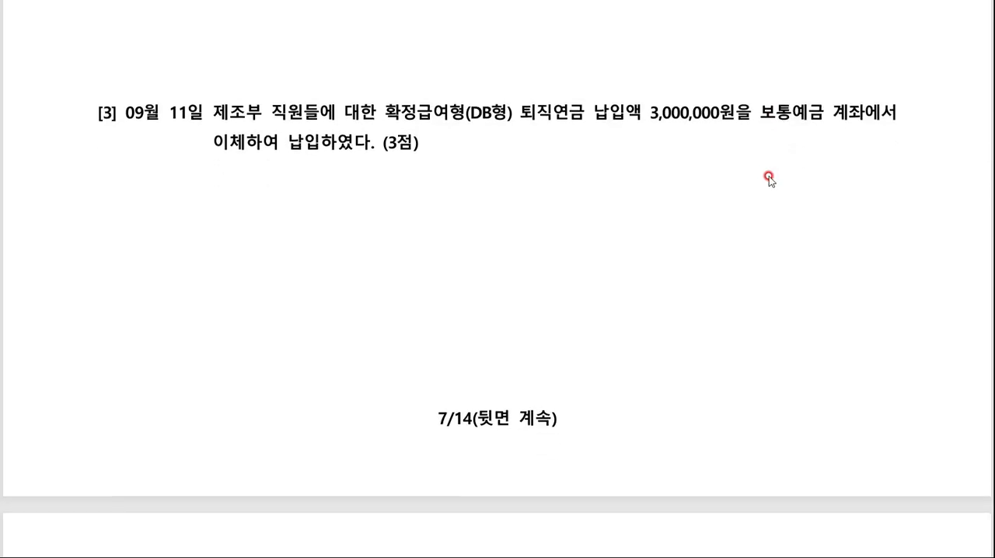
drag(374, 127, 502, 117)
mouse_move(445, 121)
mouse_down()
mouse_move(446, 162)
mouse_move(471, 162)
mouse_move(462, 172)
mouse_move(516, 148)
mouse_move(515, 176)
mouse_move(555, 165)
mouse_move(559, 184)
mouse_move(587, 160)
mouse_up()
mouse_move(565, 172)
mouse_down()
mouse_move(596, 169)
mouse_move(597, 182)
mouse_up()
- Handwrite 확정기여형 in the blank space below question [3]
drag(398, 221, 398, 238)
mouse_move(384, 236)
mouse_down()
mouse_move(407, 234)
mouse_move(412, 247)
mouse_up()
drag(413, 230, 420, 268)
drag(423, 233, 437, 248)
drag(426, 256, 451, 261)
mouse_move(457, 241)
mouse_down()
mouse_move(458, 288)
mouse_move(466, 255)
mouse_up()
drag(469, 240, 487, 267)
drag(494, 224, 519, 262)
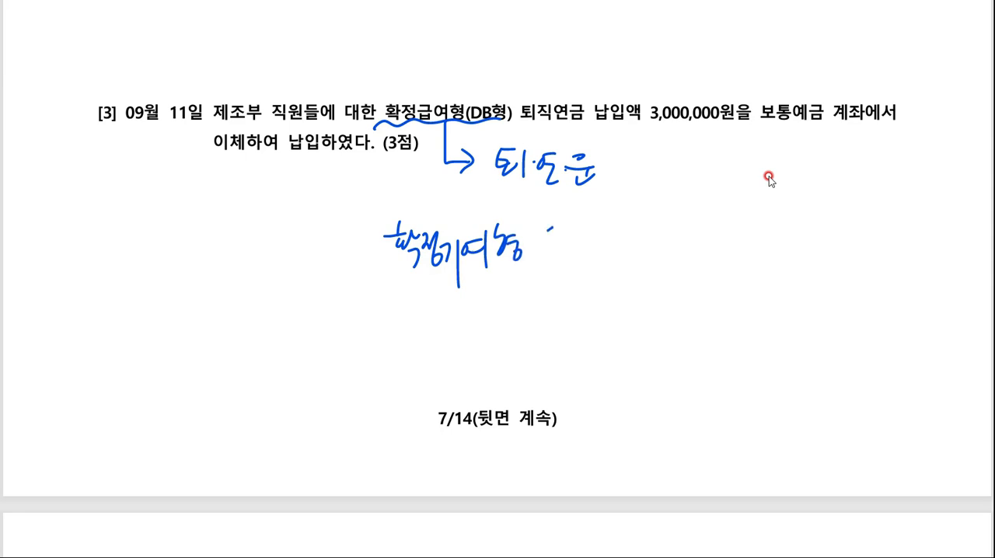
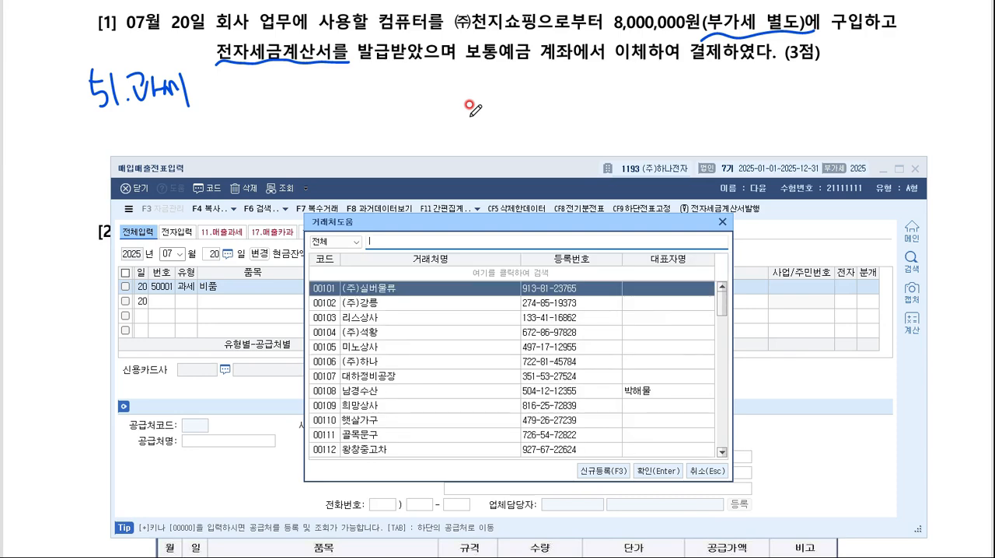
- Complete the July 20 purchase line with supplier (주)천지쇼핑, electronic invoice 여 and journal type 혼합
text(천지)
key(Return)
key(Return)
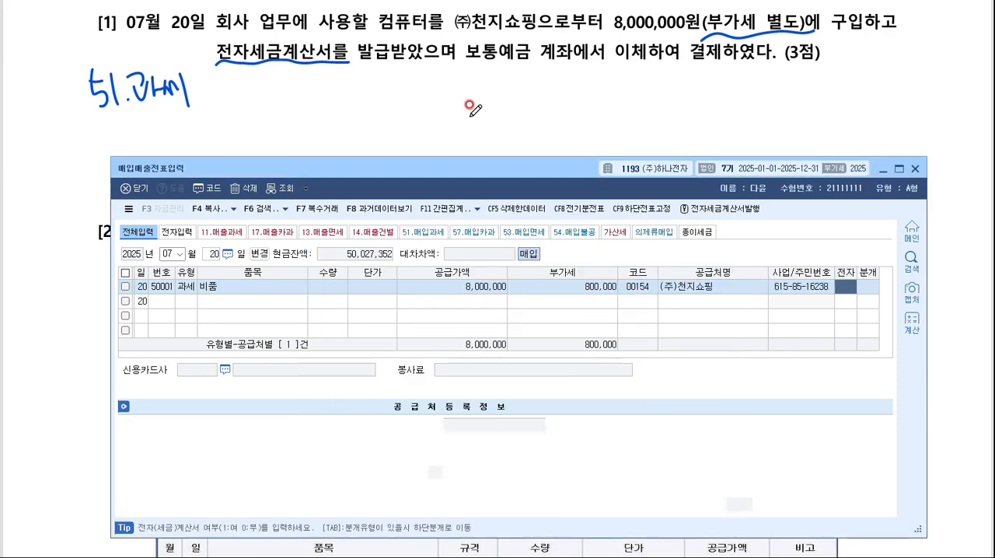
key(1)
key(Return)
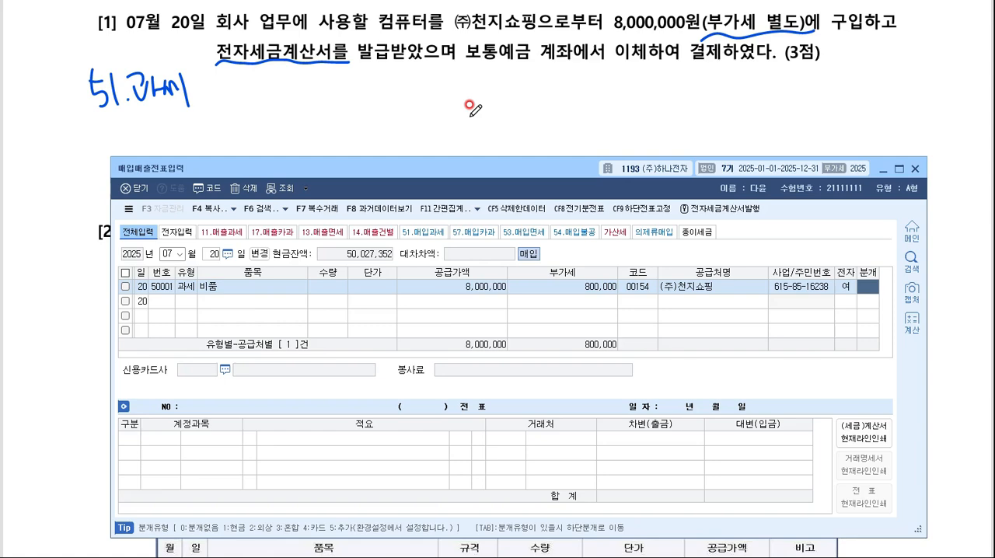
key(3)
key(Return)
- Change the 원재료 debit account of the July 20 voucher to 0212 비품
key(F2)
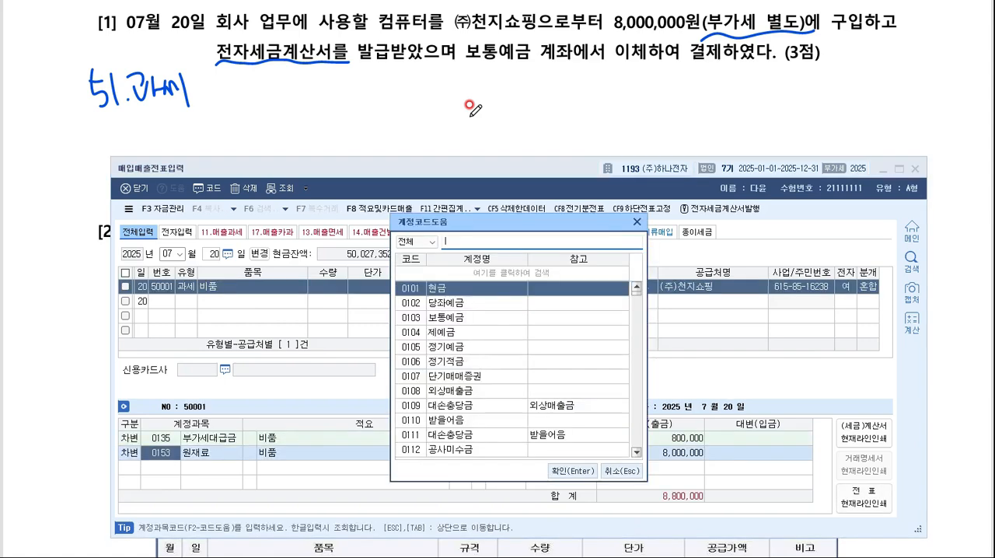
text(비품)
key(Return)
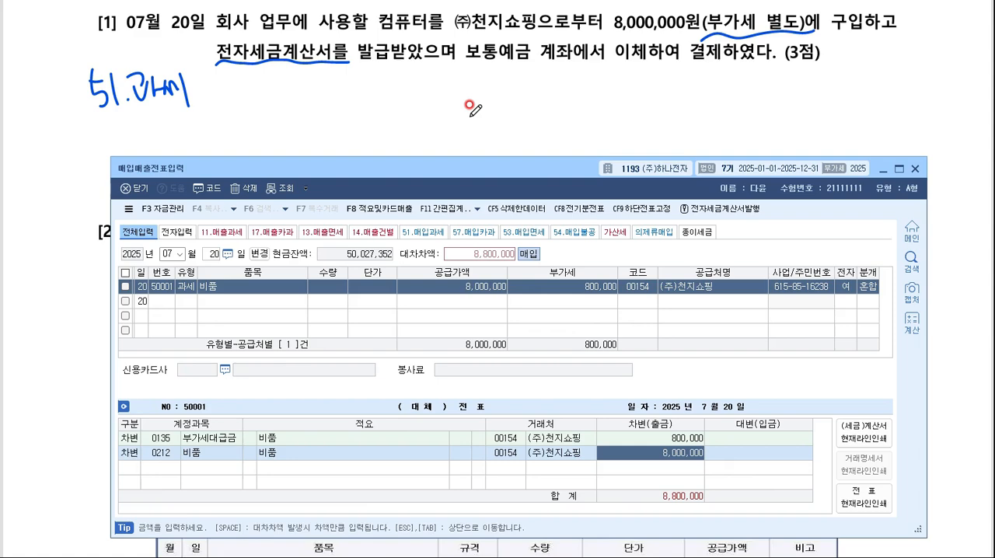
- Add a credit line for 0103 보통예금 with 8,800,000 to the July 20 voucher
key(Return)
key(4)
key(Return)
text(ㅂ)
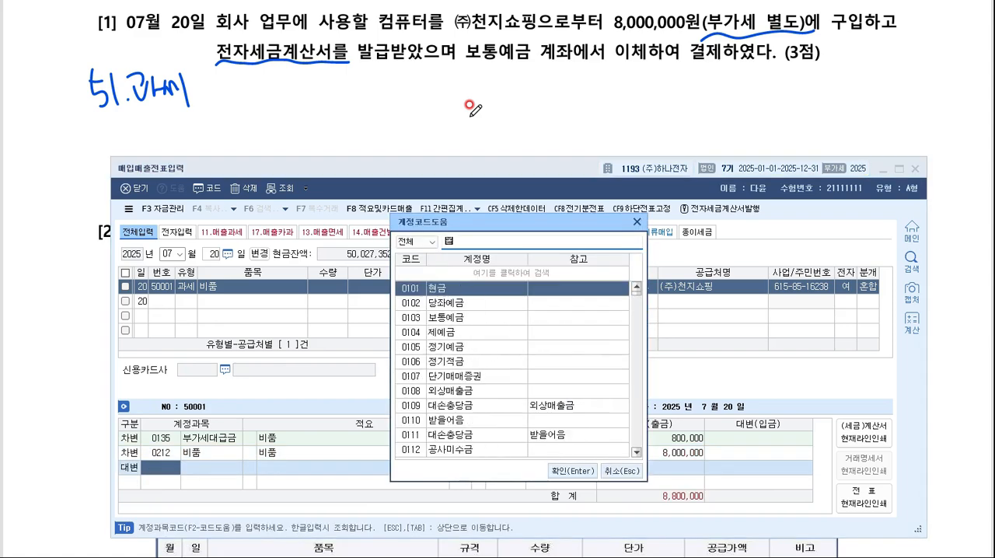
text(통)
key(Return)
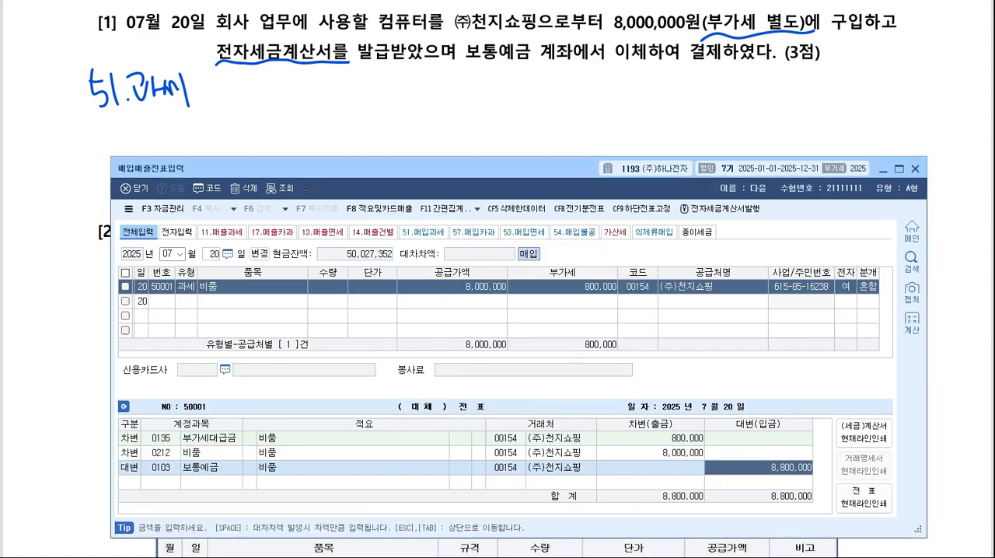
- Go to question [2] on the exam sheet, underline 거래처에 선물용 and 계산서, and handwrite a star and 54.불공 beside it
click(883, 169)
scroll(845, 147, down, 3)
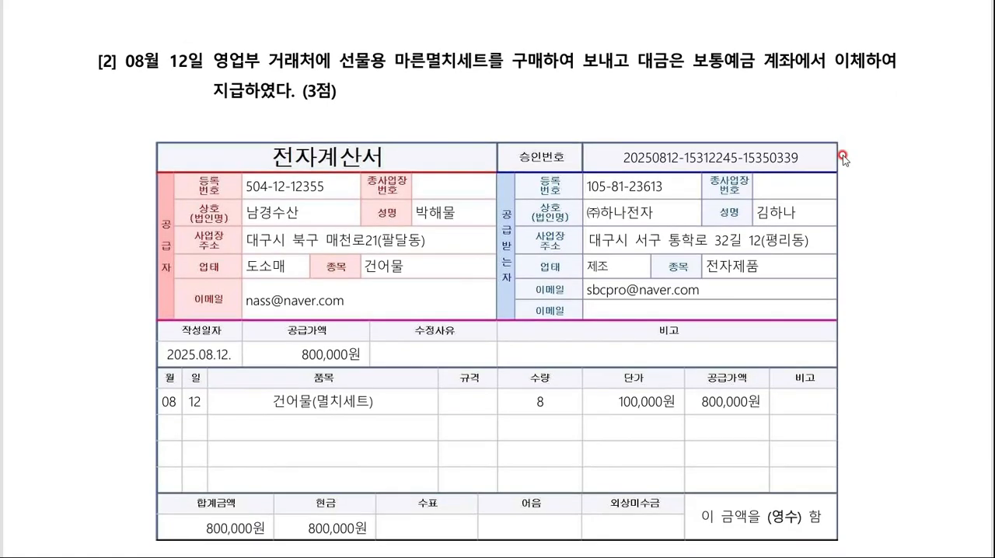
mouse_move(269, 62)
mouse_down()
mouse_move(302, 72)
mouse_move(387, 67)
mouse_up()
mouse_move(305, 161)
mouse_down()
mouse_move(390, 165)
mouse_move(398, 156)
mouse_up()
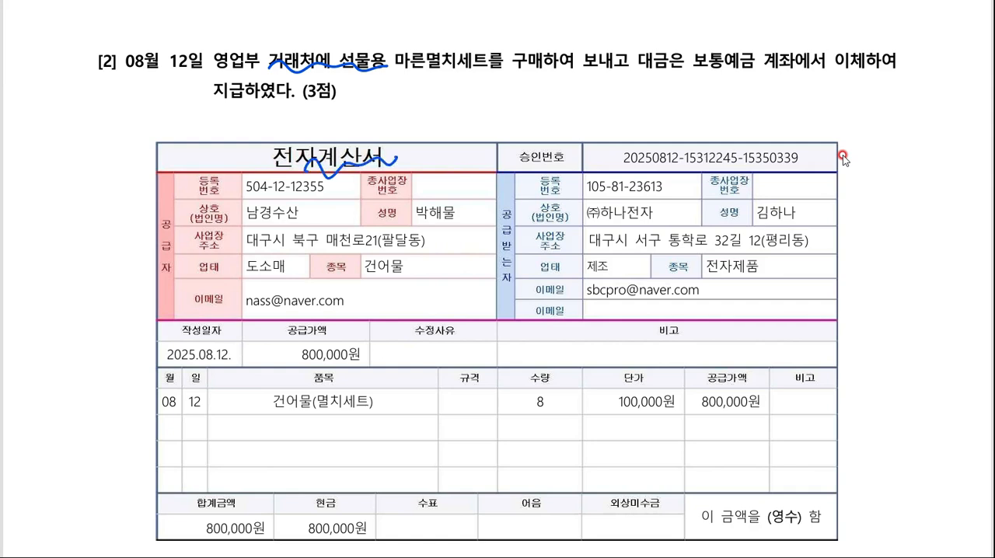
mouse_move(49, 81)
mouse_down()
mouse_move(76, 79)
mouse_move(50, 80)
mouse_move(66, 124)
mouse_move(109, 101)
mouse_move(131, 117)
mouse_move(154, 106)
mouse_up()
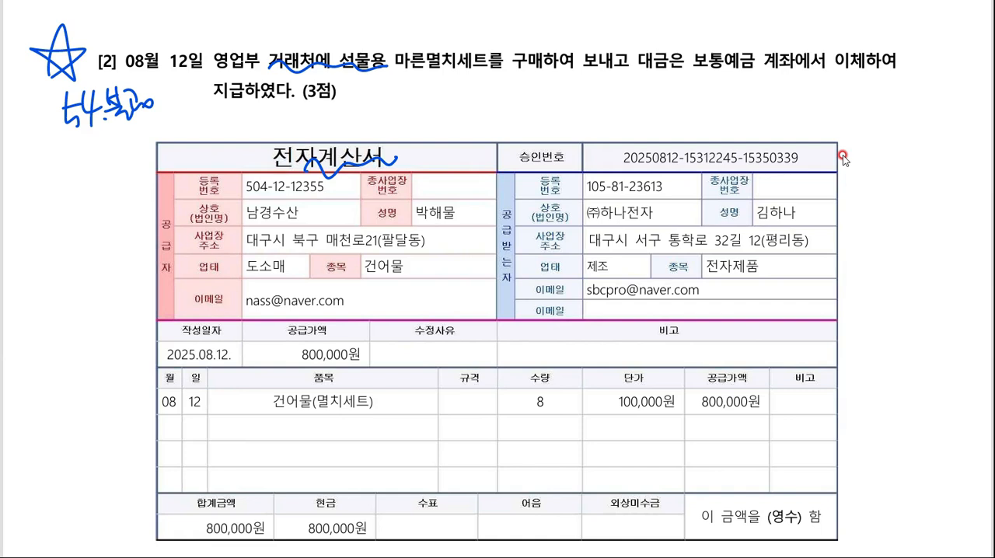
- Draw a connecting line from the 전자계산서 title and handwrite 면세 at its end
mouse_move(368, 144)
mouse_down()
mouse_move(413, 111)
mouse_move(437, 121)
mouse_move(462, 98)
mouse_up()
drag(465, 89, 464, 110)
drag(453, 107, 468, 118)
drag(476, 94, 470, 113)
drag(476, 103, 493, 120)
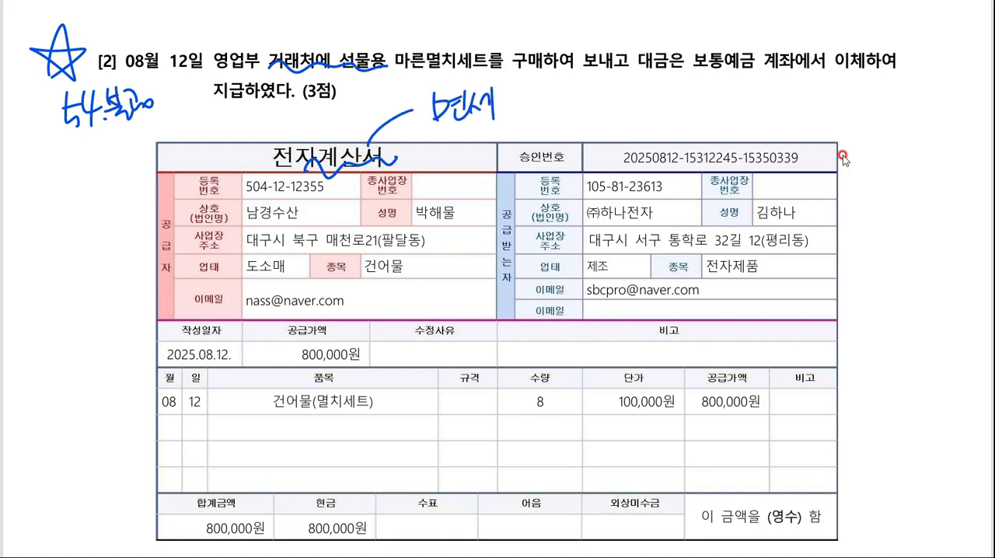
- Handwrite a short note beside the invoice's 공급가액 heading, and cross out both that note and 54.불공
mouse_move(369, 322)
mouse_down()
mouse_move(371, 338)
mouse_move(385, 342)
mouse_move(397, 322)
mouse_move(407, 323)
mouse_move(391, 345)
mouse_up()
drag(410, 309, 388, 339)
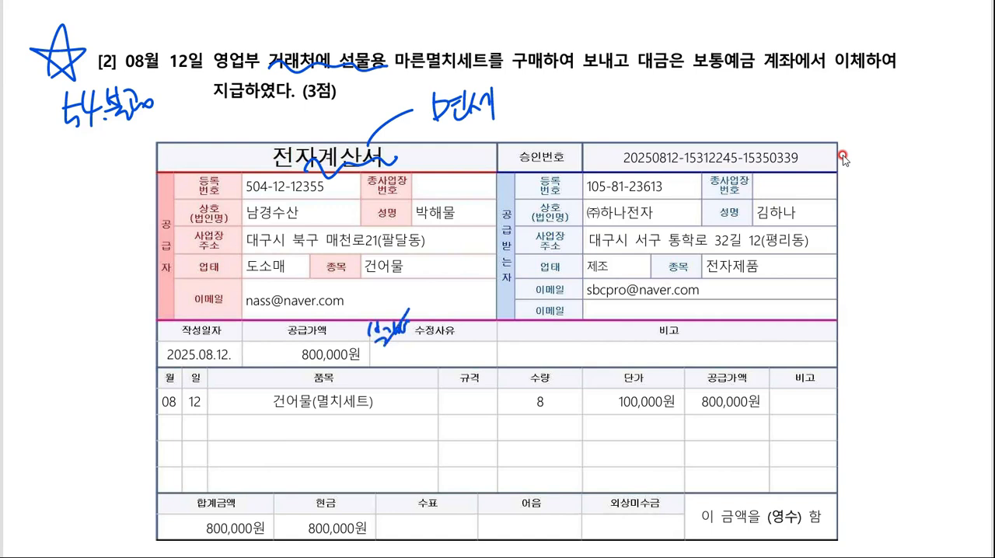
drag(378, 304, 419, 331)
drag(81, 160, 137, 80)
drag(53, 90, 172, 125)
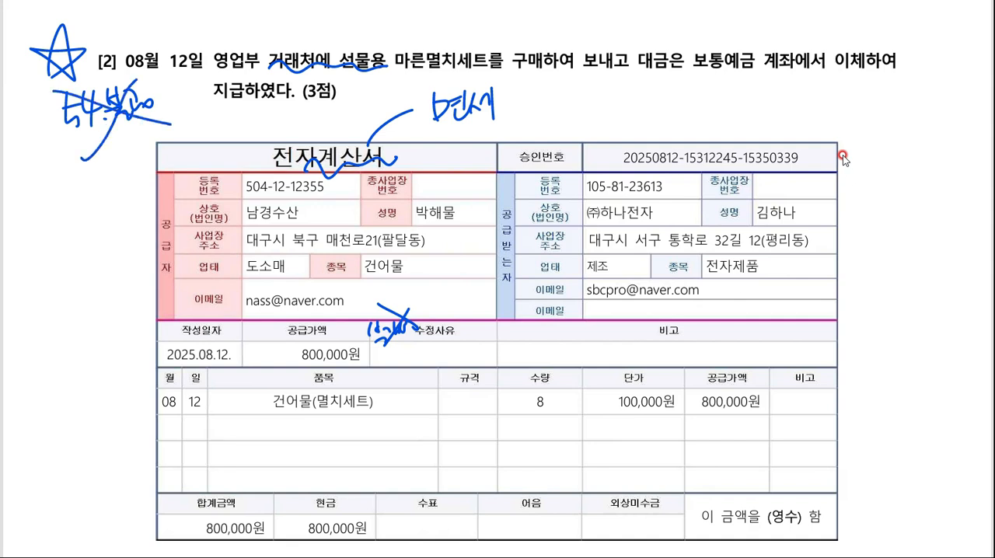
- Handwrite 53.면세 beside the supplier section of the 전자계산서 as the voucher type
mouse_move(34, 191)
mouse_down()
mouse_move(28, 236)
mouse_move(51, 232)
mouse_up()
mouse_move(67, 199)
mouse_down()
mouse_move(78, 226)
mouse_move(98, 222)
mouse_up()
drag(96, 206, 108, 213)
drag(116, 188, 118, 225)
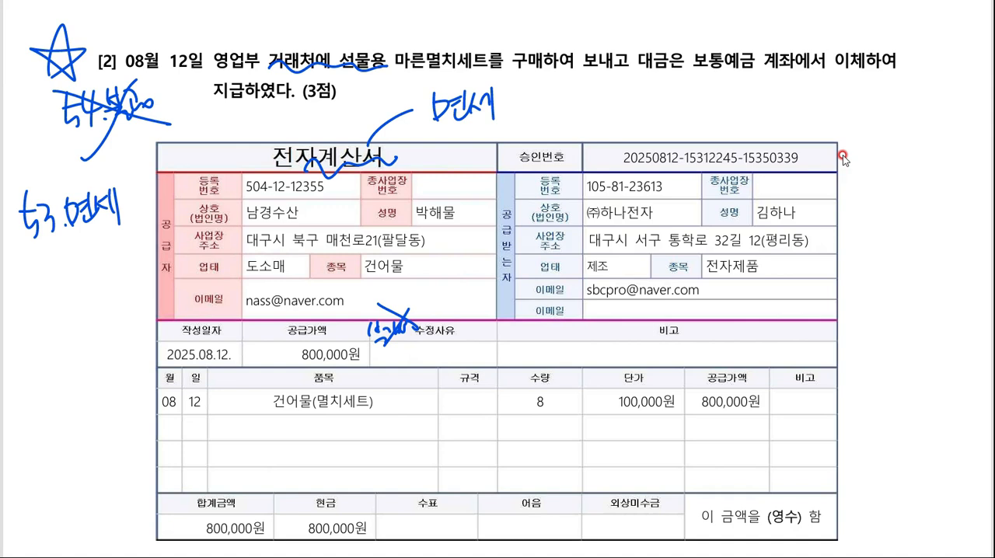
- Handwrite 세금계산서 below the end of the question [2] text and underline its 세금 part
mouse_move(742, 81)
mouse_down()
mouse_move(728, 104)
mouse_move(742, 102)
mouse_up()
drag(739, 94, 748, 93)
drag(749, 84, 755, 112)
drag(758, 81, 769, 91)
mouse_move(757, 94)
mouse_down()
mouse_move(776, 93)
mouse_move(781, 105)
mouse_up()
mouse_move(723, 116)
mouse_down()
mouse_move(783, 110)
mouse_move(798, 89)
mouse_move(795, 110)
mouse_up()
drag(801, 92, 818, 109)
drag(829, 83, 824, 99)
drag(830, 88, 841, 109)
mouse_move(838, 92)
mouse_down()
mouse_move(851, 91)
mouse_move(846, 102)
mouse_up()
drag(854, 91, 862, 101)
mouse_move(866, 84)
mouse_down()
mouse_move(868, 110)
mouse_move(868, 93)
mouse_up()
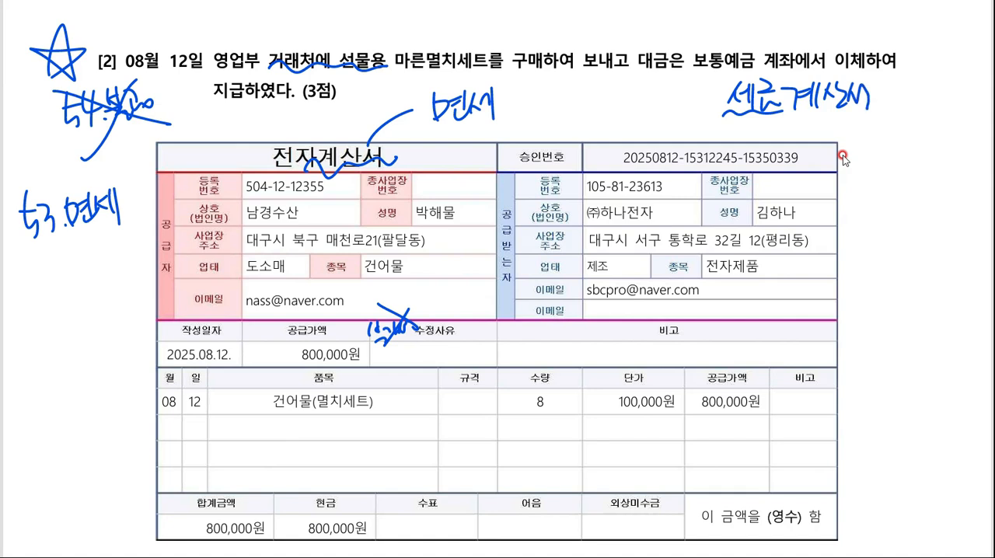
- Extend the 세금계산서 note with a plus sign and 접대, and write 차 beneath it
drag(877, 93, 902, 93)
mouse_move(890, 78)
mouse_down()
mouse_move(891, 104)
mouse_move(924, 81)
mouse_move(915, 96)
mouse_up()
drag(919, 89, 927, 97)
drag(931, 80, 933, 114)
drag(924, 104, 934, 106)
mouse_move(939, 87)
mouse_down()
mouse_move(937, 98)
mouse_move(955, 97)
mouse_up()
mouse_move(955, 86)
mouse_down()
mouse_move(960, 118)
mouse_move(913, 151)
mouse_move(926, 151)
mouse_up()
mouse_move(933, 121)
mouse_down()
mouse_move(935, 154)
mouse_move(944, 142)
mouse_up()
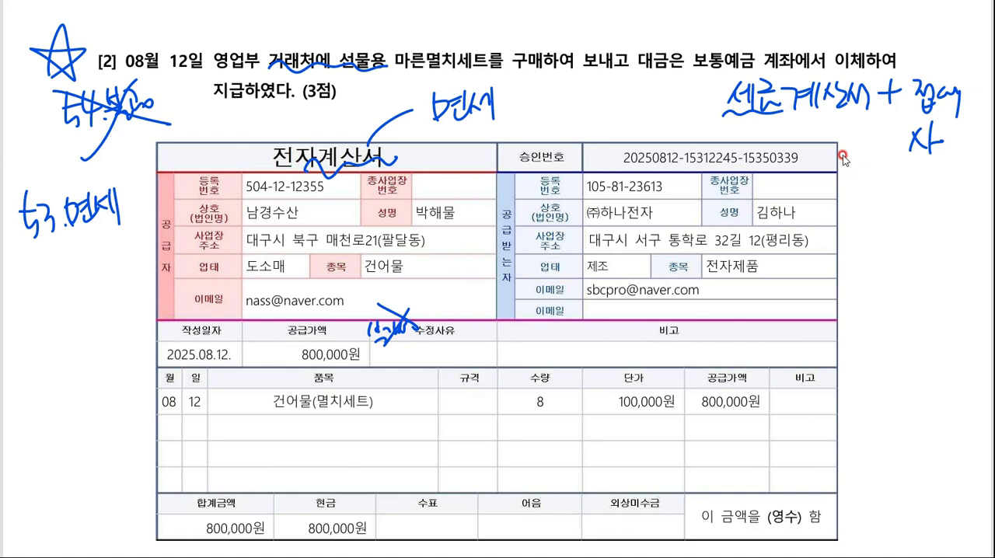
- Draw a box around 세금 in the handwritten note and add a check mark above it
drag(730, 71, 731, 111)
mouse_move(728, 70)
mouse_down()
mouse_move(780, 69)
mouse_move(782, 115)
mouse_up()
drag(748, 46, 749, 65)
mouse_move(745, 56)
mouse_down()
mouse_move(761, 56)
mouse_move(774, 30)
mouse_up()
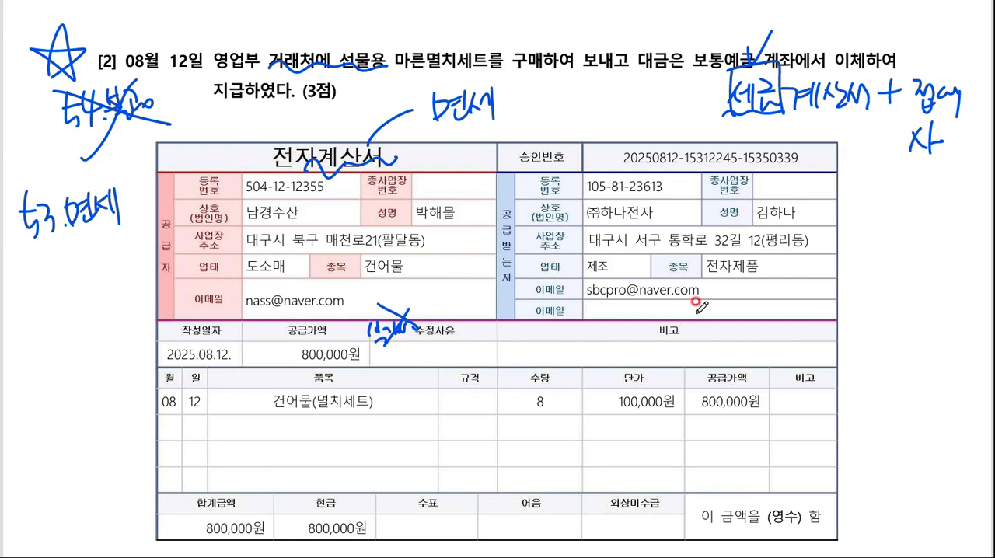
- Switch back to KcLep's 매입매출전표입력 and start an August 12 entry with type 53 면세
key(alt+Tab)
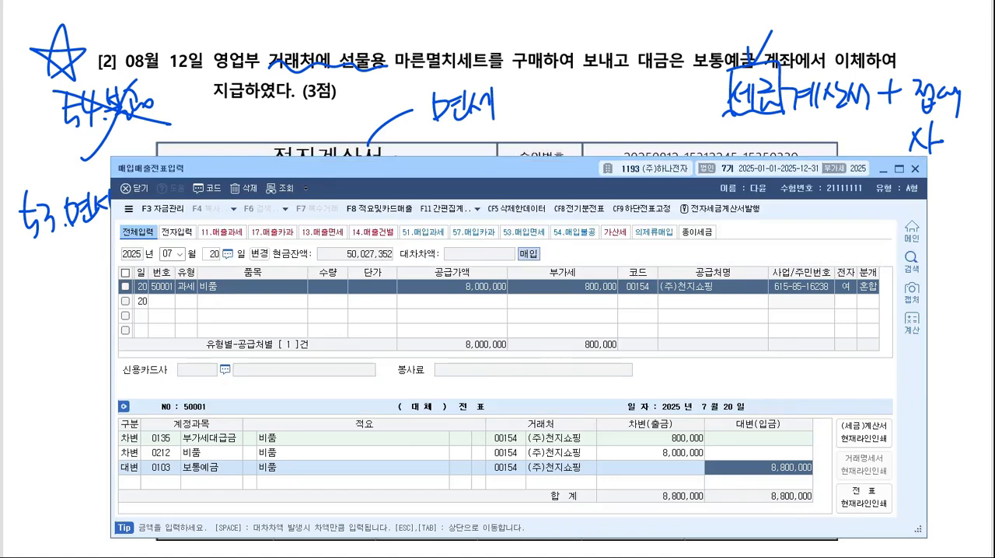
click(314, 331)
key(Escape)
key(Escape)
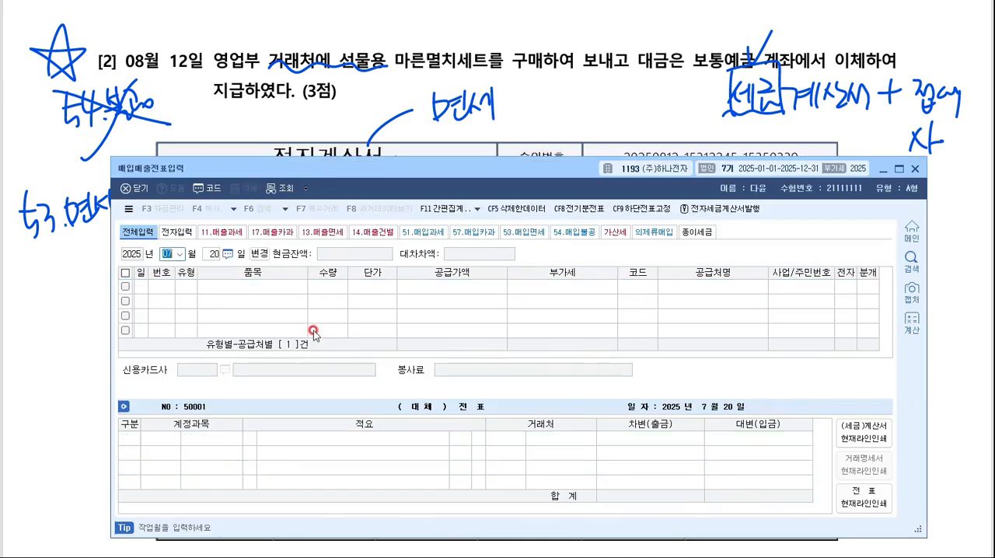
text(8)
key(Return)
text(12)
key(Return)
text(53)
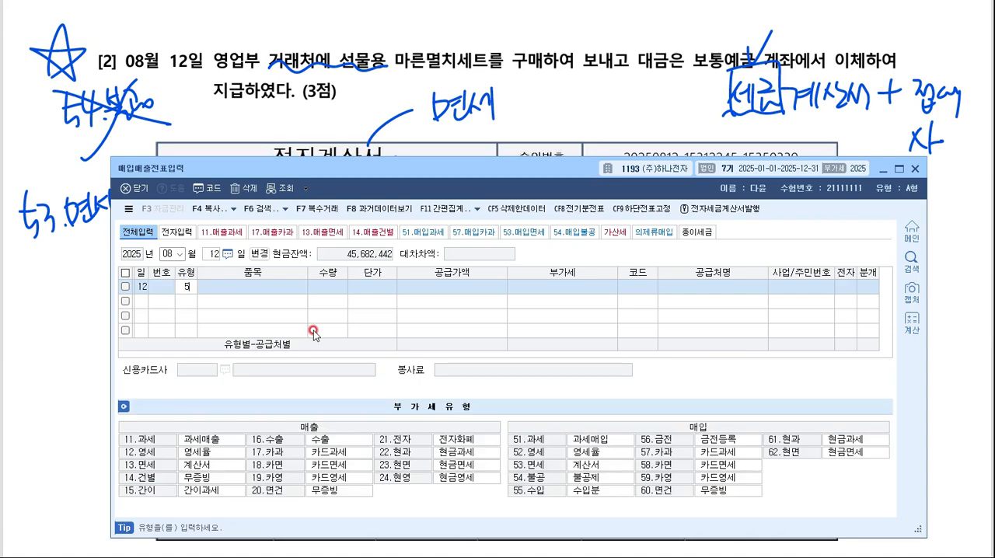
key(Return)
- Enter 접대 as the item of the August 12 entry and set its supply amount to 800,000
text(접대)
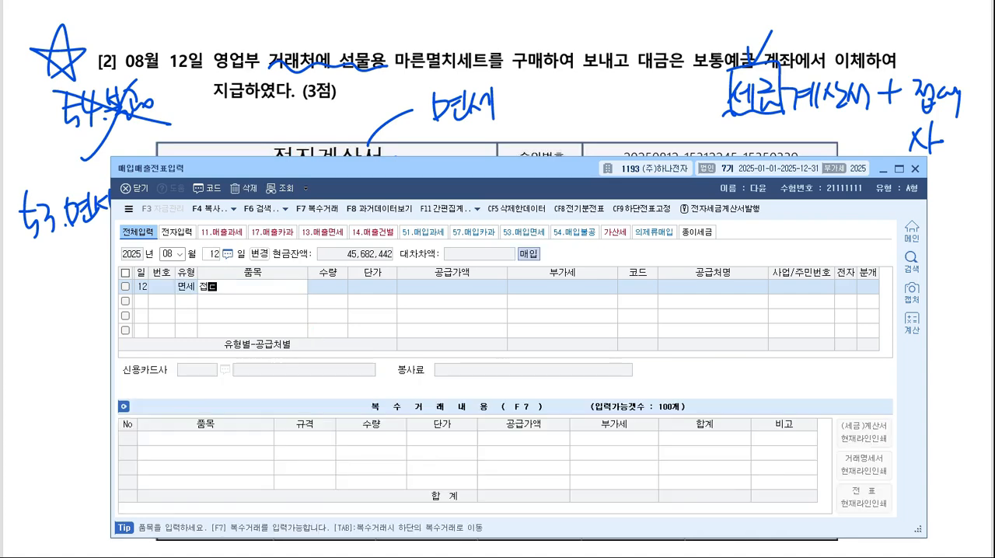
key(Return)
key(Return)
key(Return)
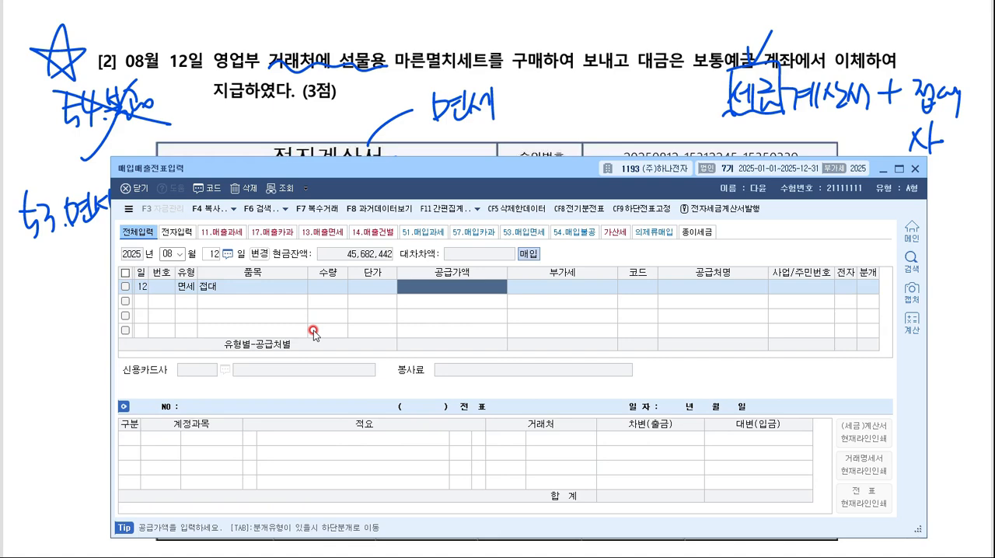
drag(322, 168, 342, 395)
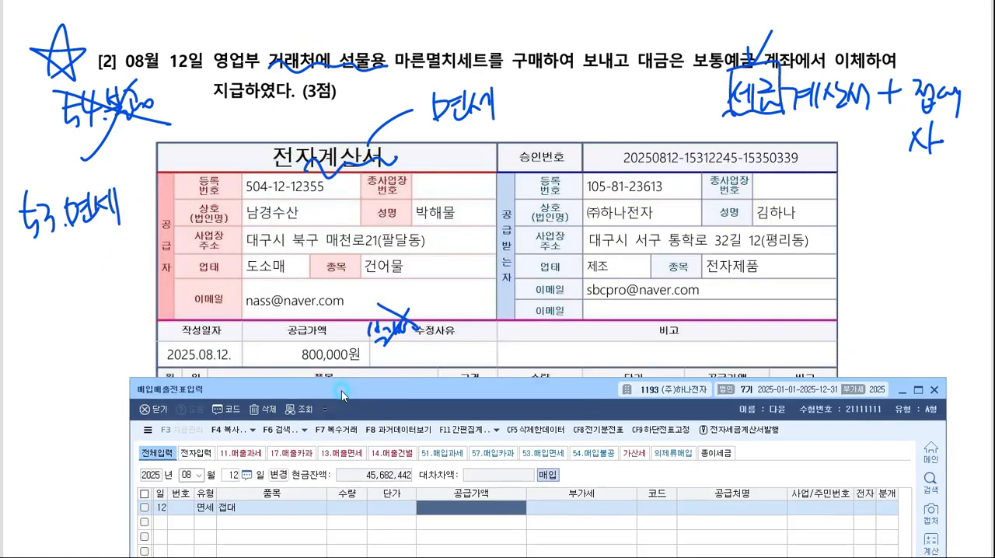
scroll(354, 265, down, 3)
click(414, 400)
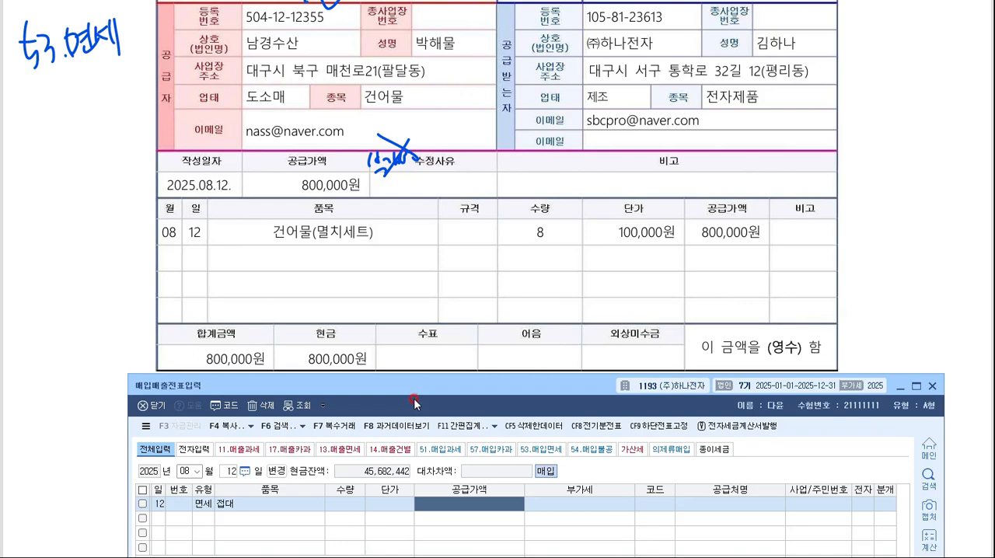
drag(415, 403, 410, 295)
text(8000000)
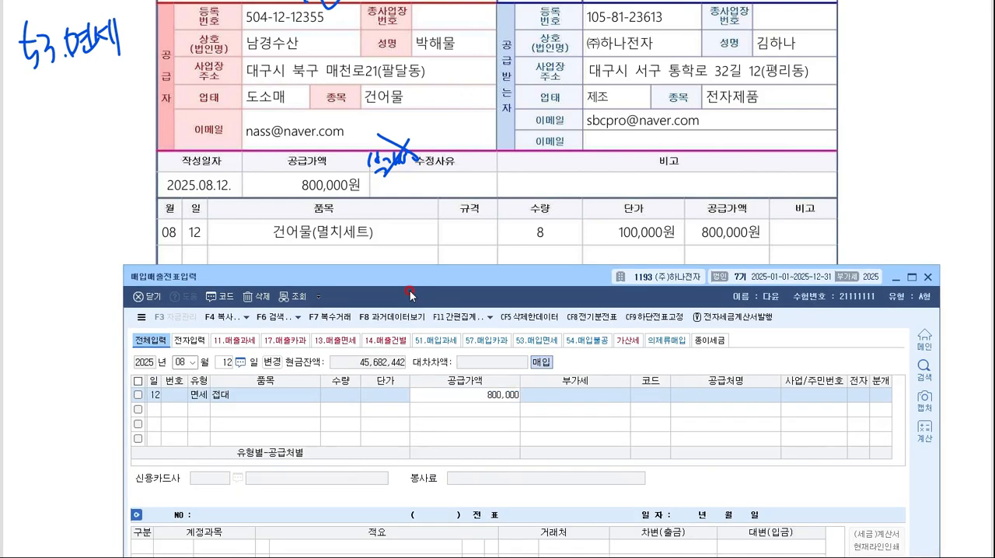
key(Return)
- Set the August 12 supplier to 남경수산, electronic invoice to 여 and journal type to 혼합
key(F2)
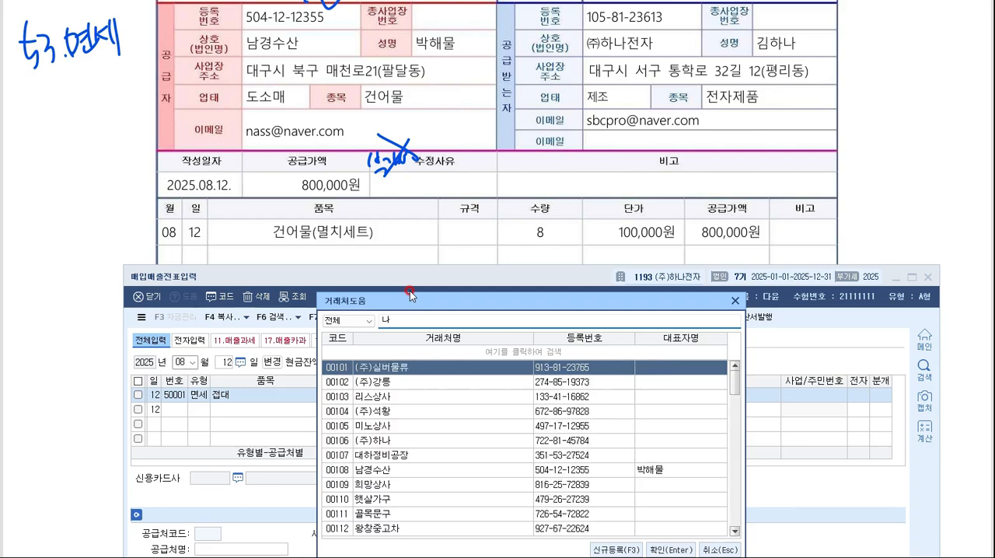
text(남경)
key(Return)
key(Return)
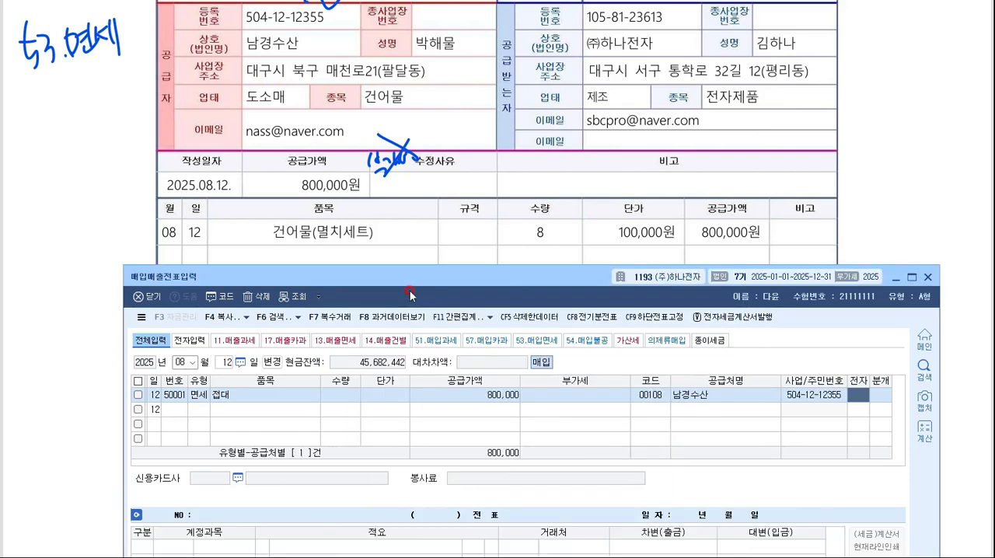
text(1)
key(Return)
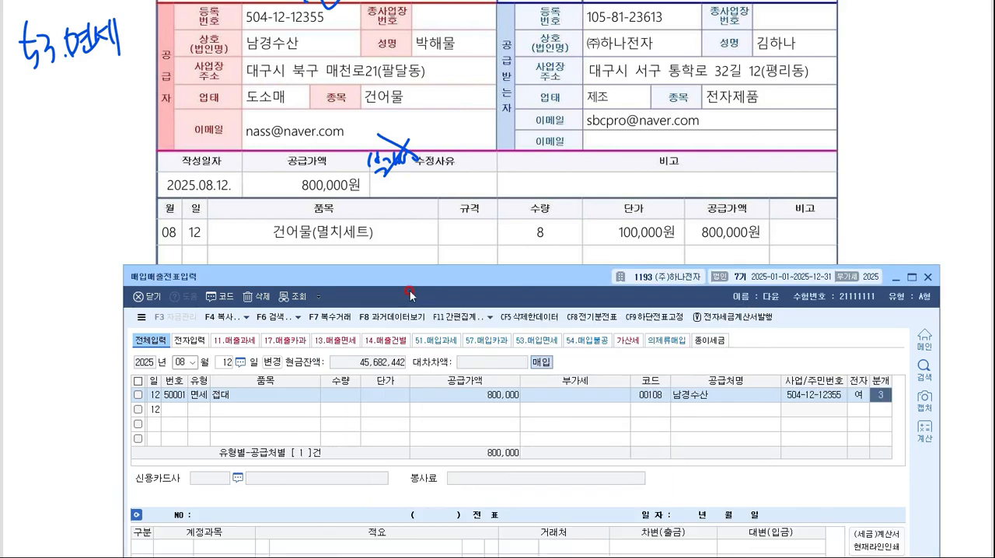
key(Return)
- Change the August 12 debit account to 0813 기업업무추진비 under 판매관리비
drag(409, 277, 370, 89)
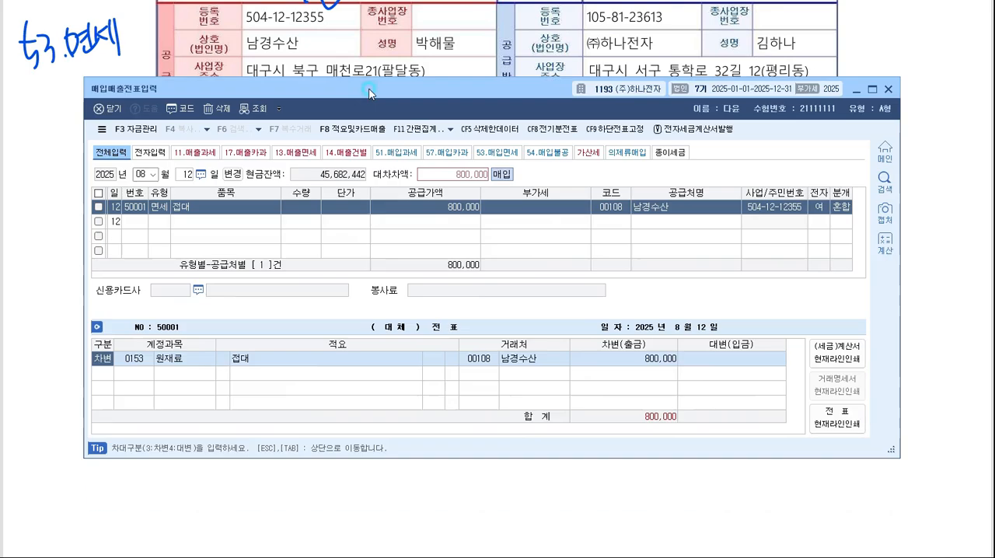
key(F2)
text(기업업)
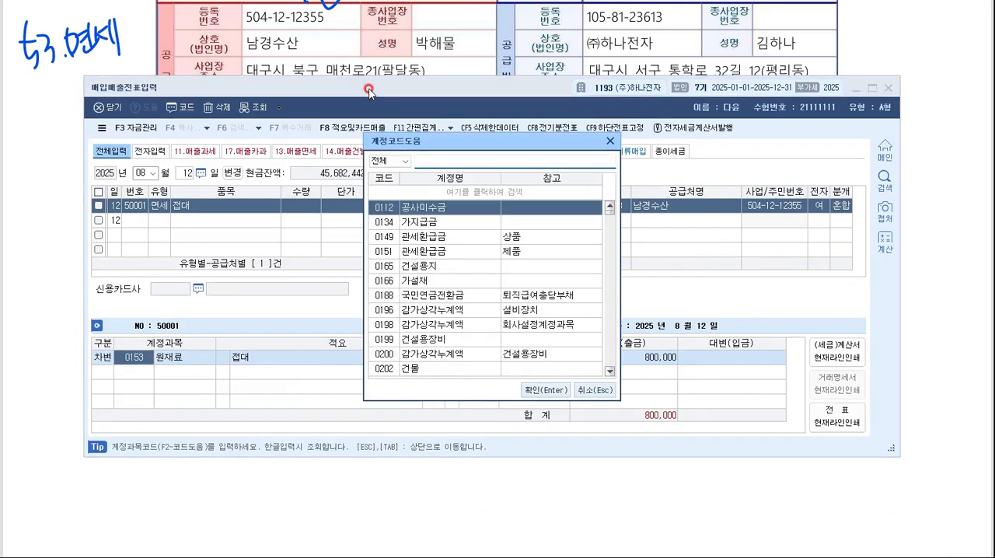
text(무추진비)
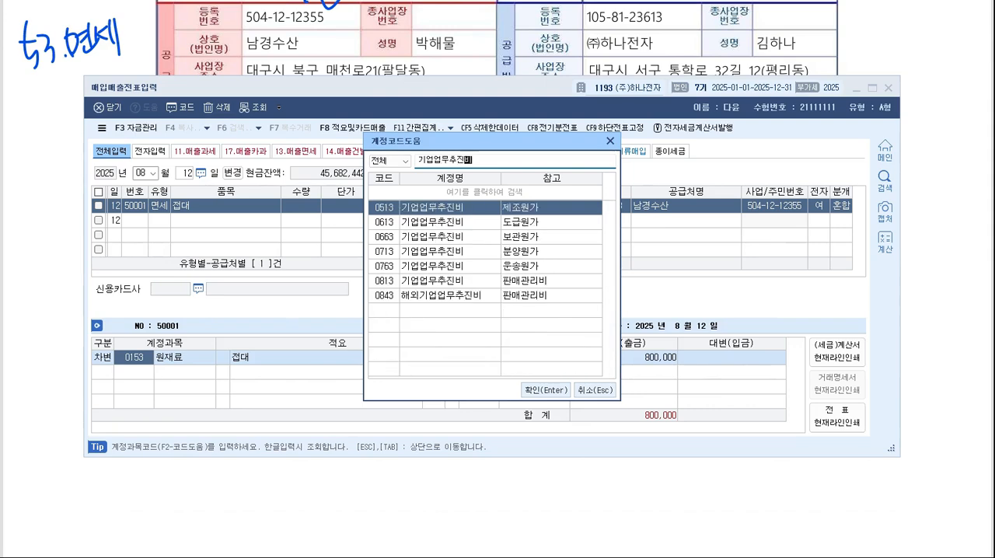
key(Down)
key(Down)
key(Down)
key(Down)
key(Down)
key(Return)
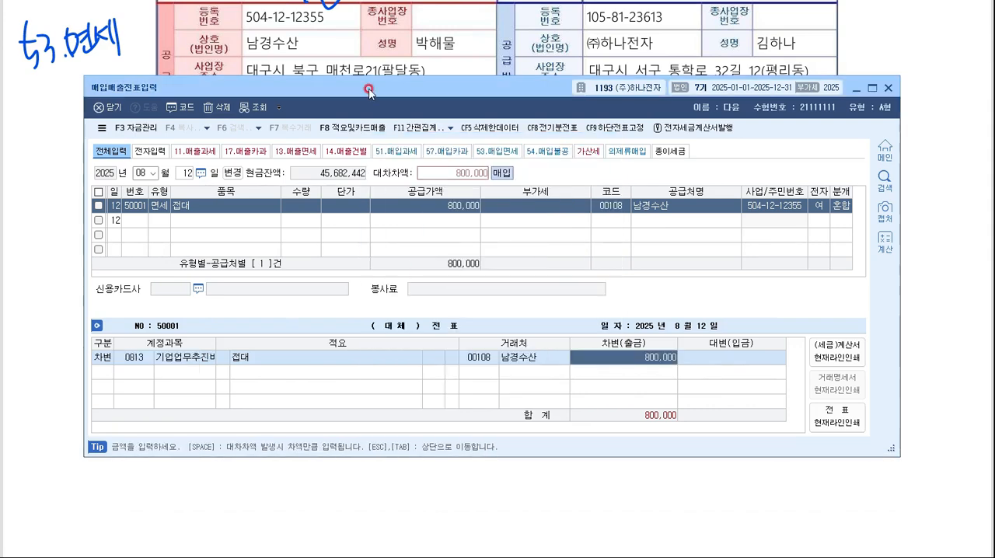
- Add a credit line for 0103 보통예금 with 800,000 to the August 12 voucher
key(Return)
text(4)
key(F2)
text(보통)
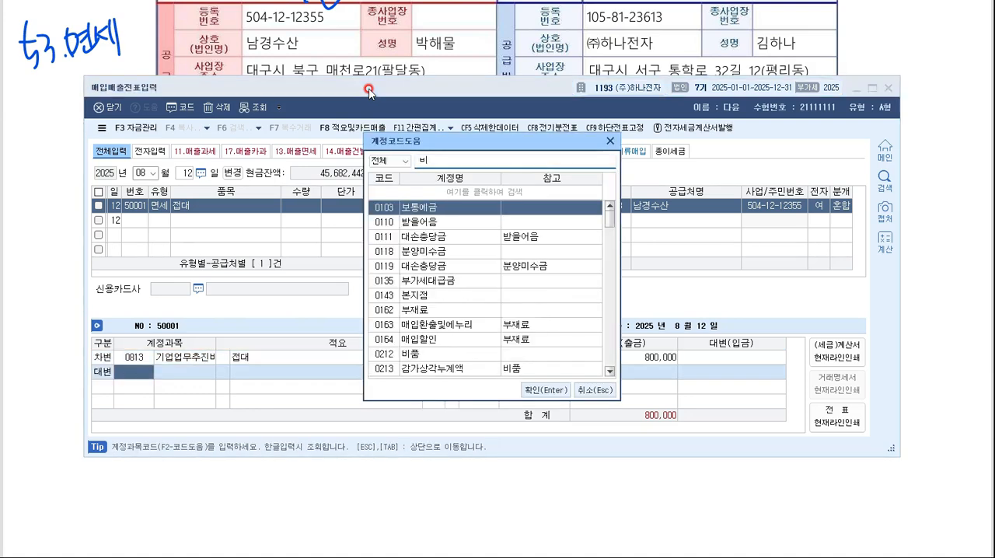
key(Return)
key(Return)
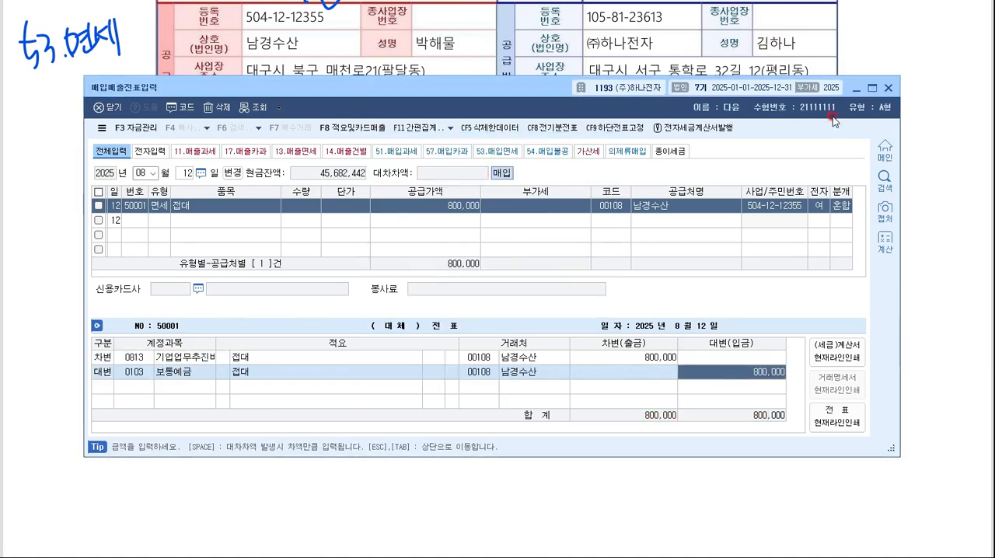
- Return to question [2] on the exam sheet and draw a check mark above 영업부
click(856, 88)
scroll(795, 119, up, 3)
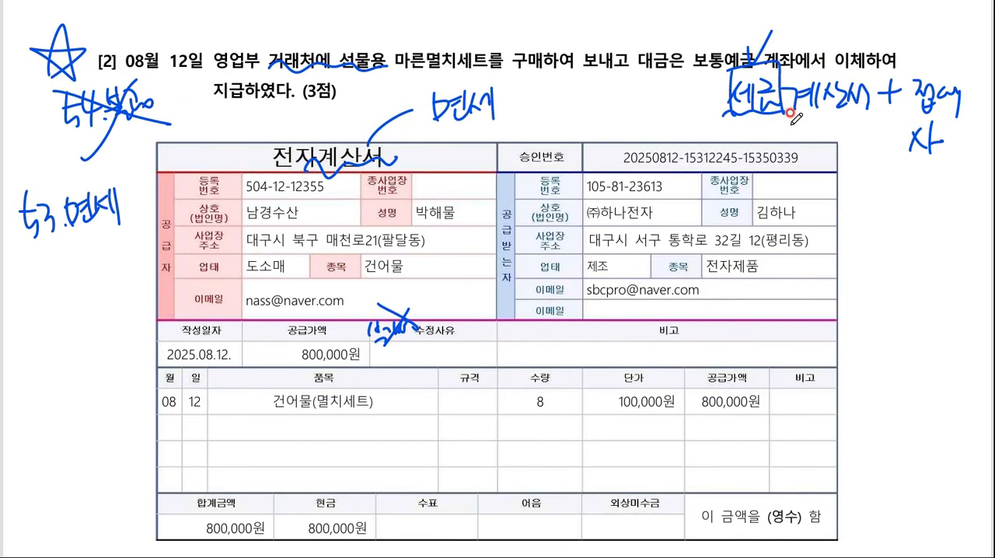
mouse_move(227, 35)
mouse_down()
mouse_move(234, 52)
mouse_move(247, 33)
mouse_up()
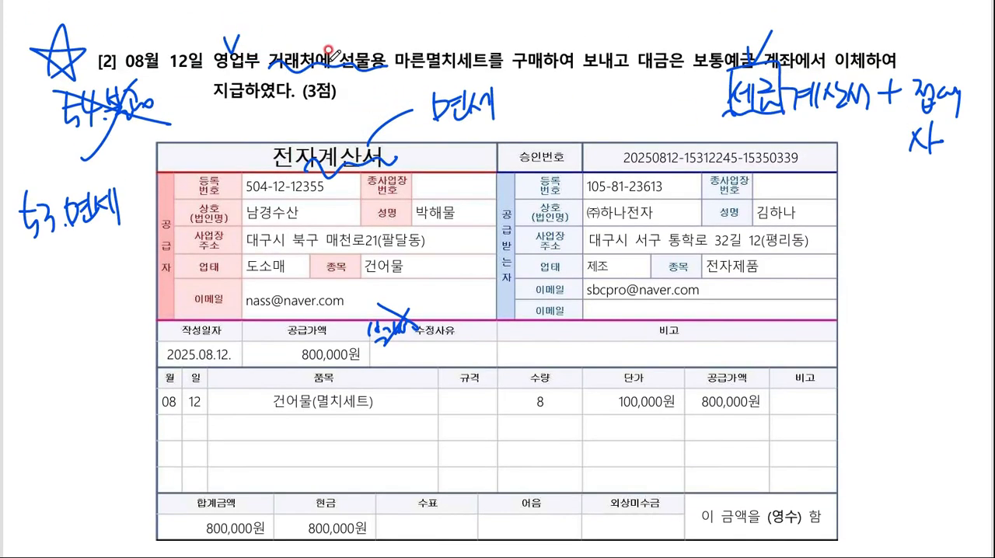
- On exam question [3], underline 직수출 and 2025.09.01, write "16.수출" below the table, and circle 1,450원 and $10,000
scroll(356, 101, down, 17)
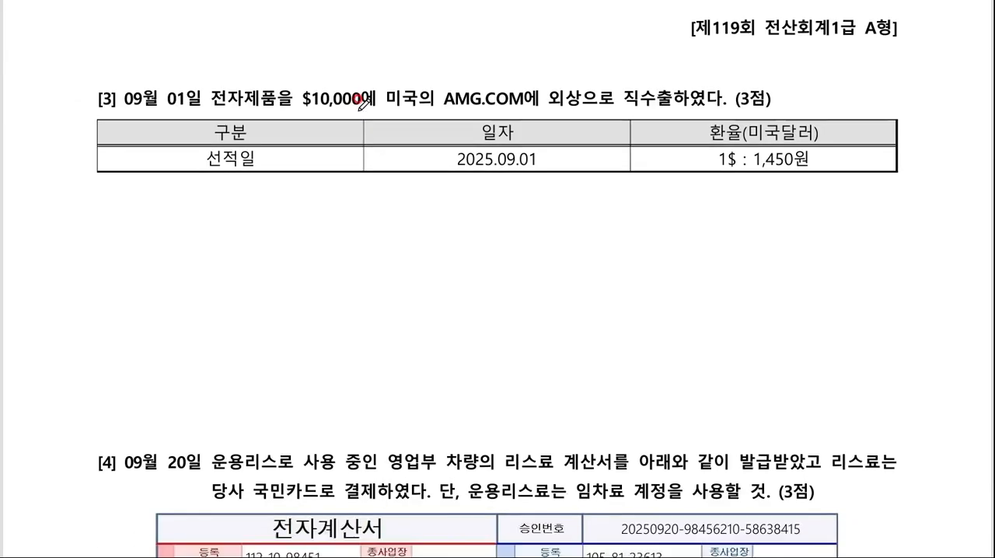
scroll(360, 102, down, 3)
scroll(360, 102, up, 1)
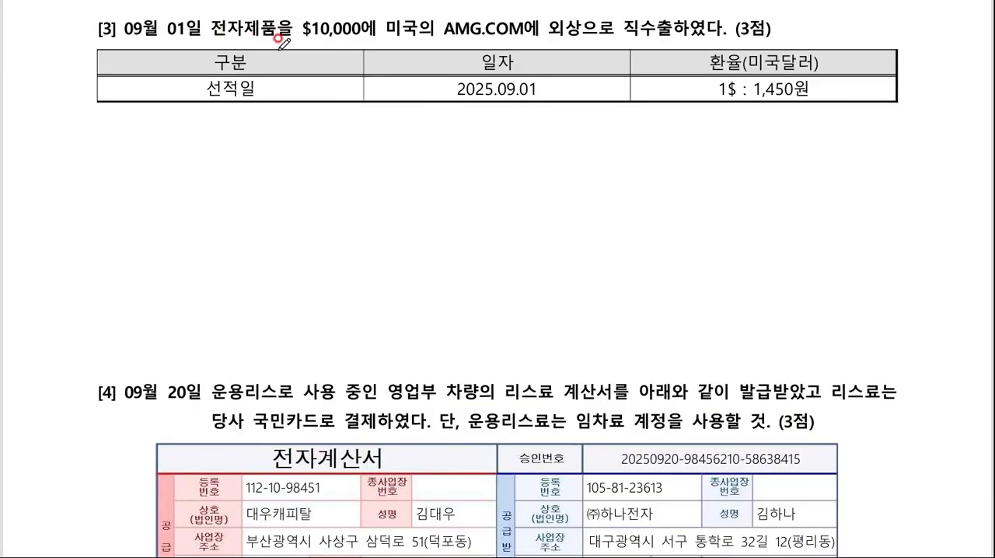
drag(620, 34, 684, 33)
mouse_move(67, 134)
mouse_down()
mouse_move(68, 166)
mouse_move(77, 163)
mouse_up()
click(99, 161)
mouse_move(118, 134)
mouse_down()
mouse_move(109, 162)
mouse_move(126, 141)
mouse_up()
drag(127, 135, 134, 144)
drag(137, 138, 158, 130)
drag(447, 100, 543, 90)
mouse_move(823, 101)
mouse_down()
mouse_move(821, 78)
mouse_move(809, 108)
mouse_up()
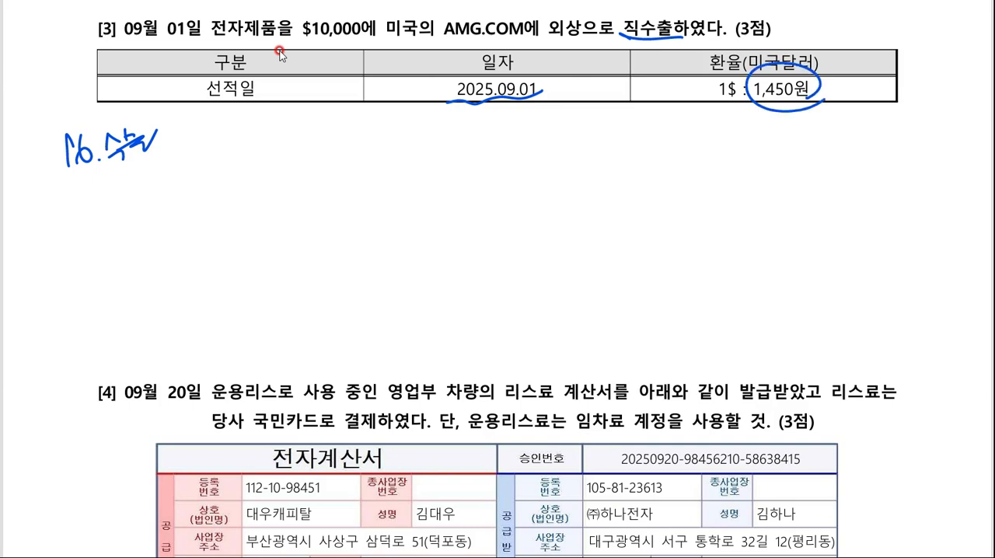
drag(284, 46, 371, 57)
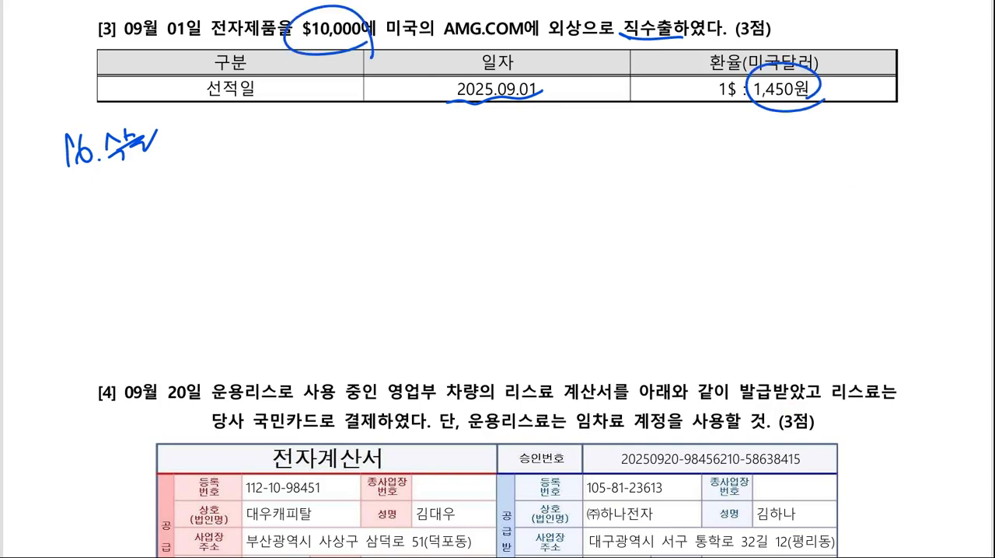
- Switch to KcLep and start a September 1 purchase/sales voucher of type 16 수출 with the item 제품매출
key(alt+Tab)
key(Escape)
key(Escape)
key(Escape)
text(0)
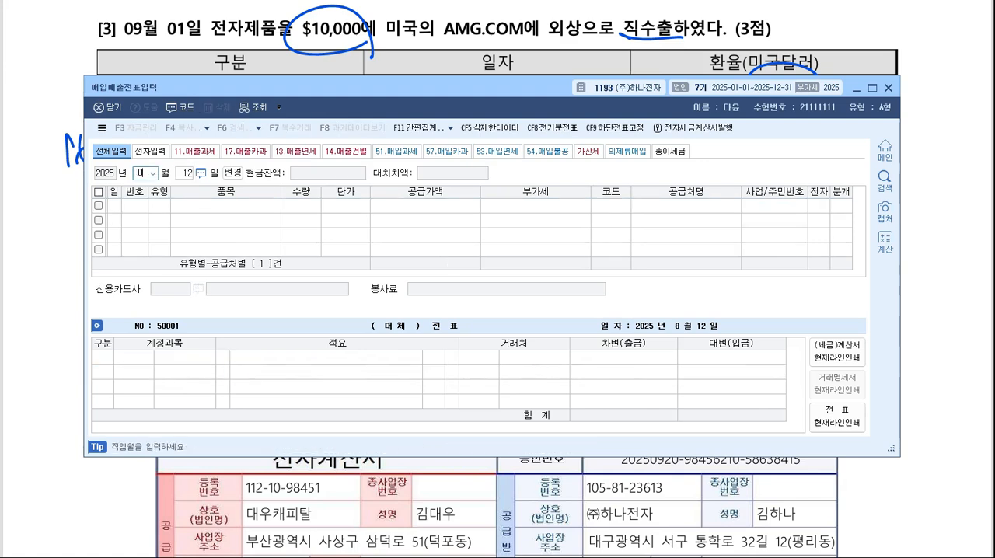
text(90116)
text(ㅈ)
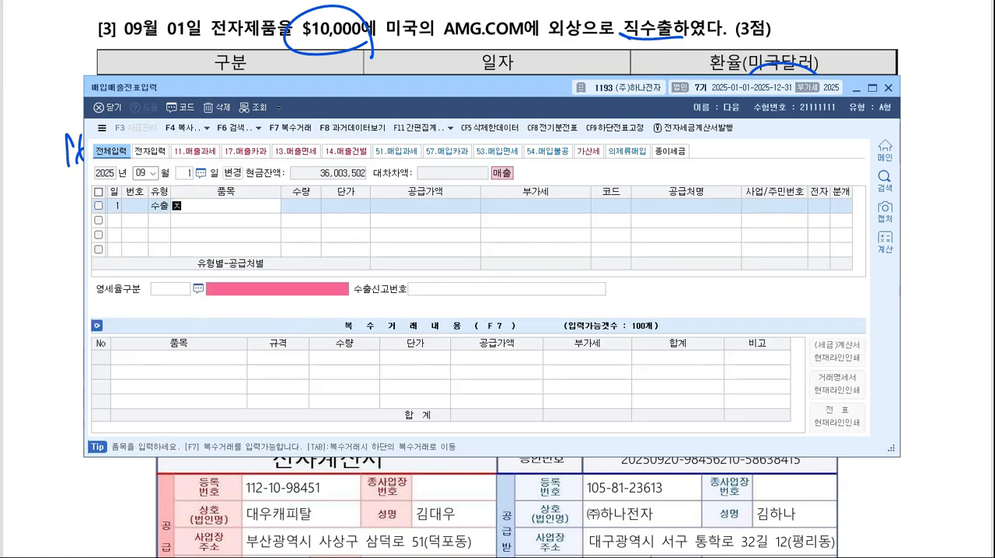
text(제품매출)
key(Return)
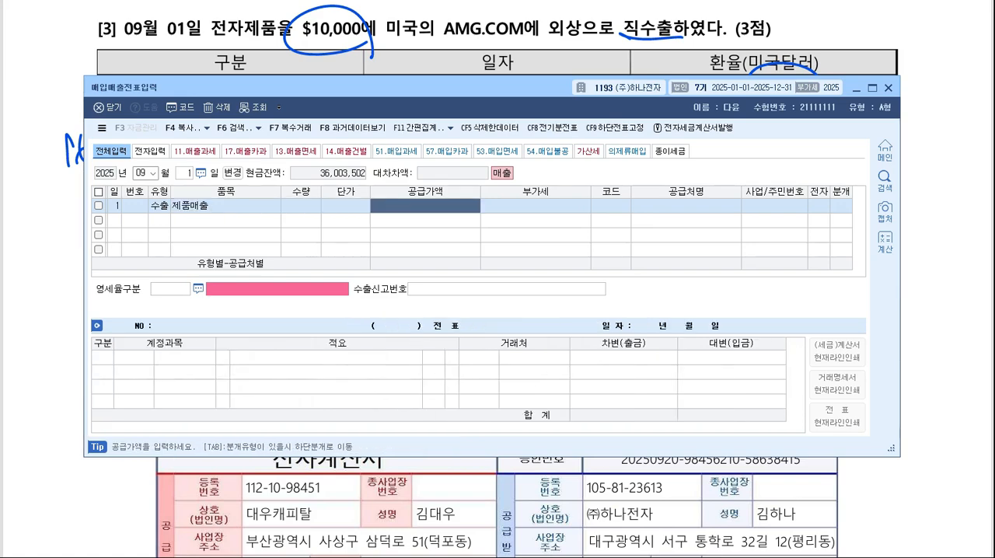
- Move the voucher window below the exchange-rate table and enter quantity 10,000 and unit price 1,450 for the export sale
drag(452, 87, 454, 180)
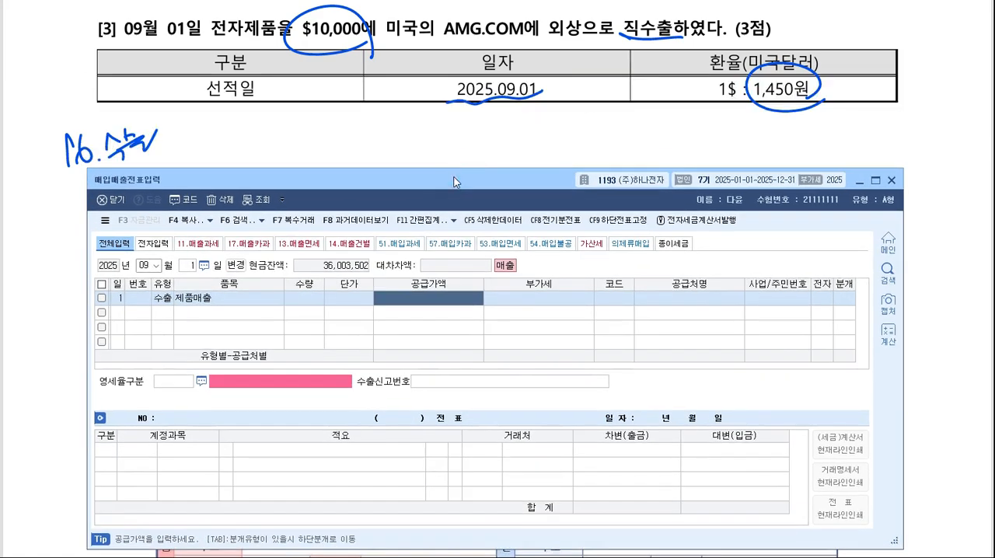
click(296, 297)
text(100000)
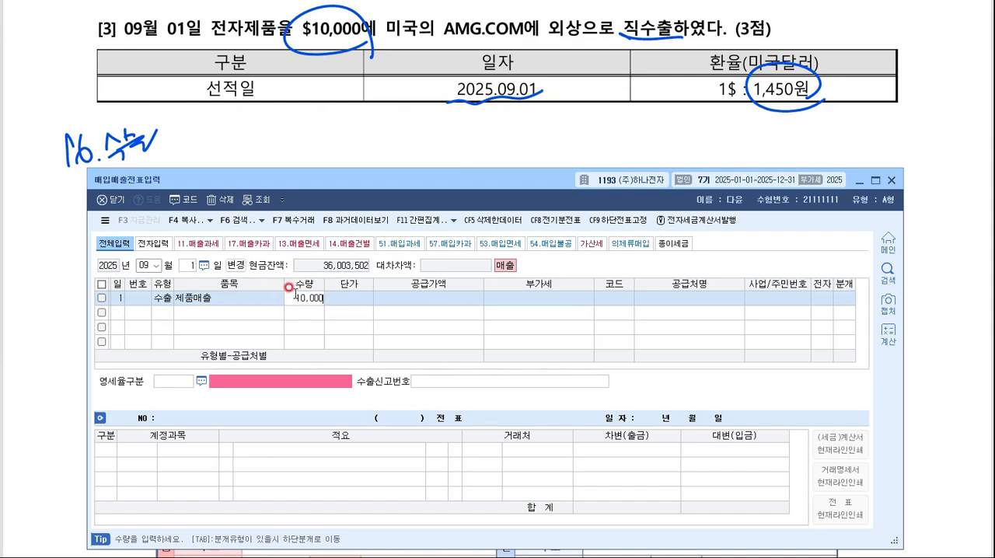
key(Return)
text(1450)
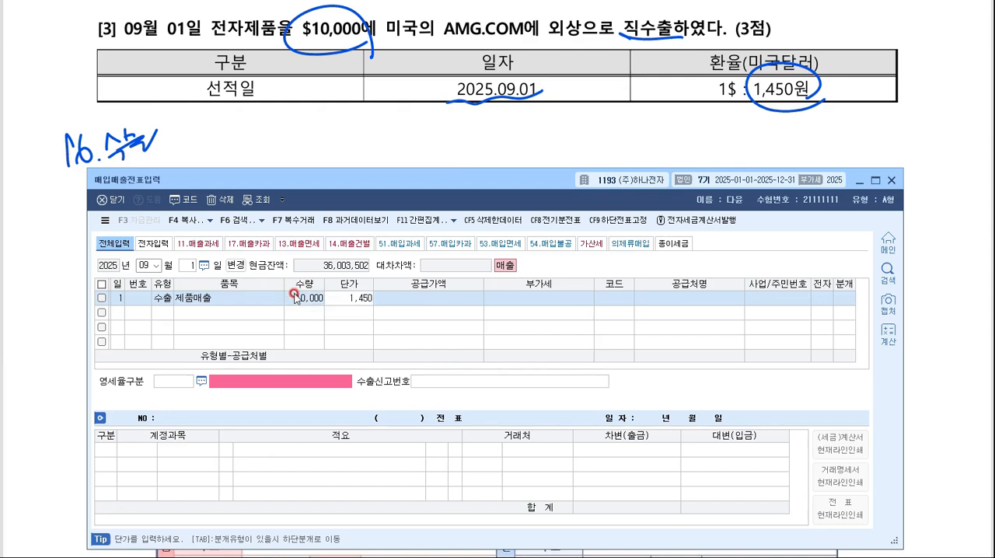
key(Return)
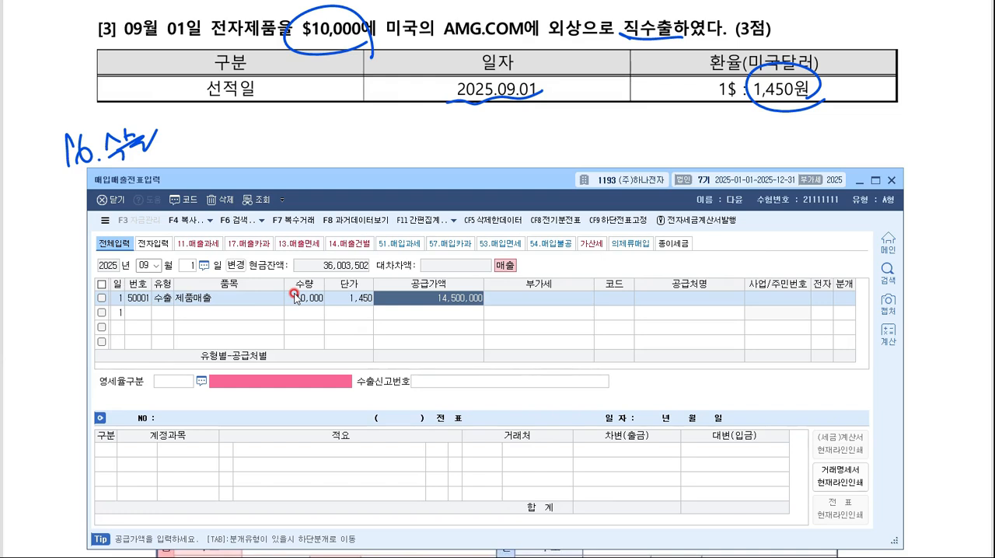
- Set the customer of the September 1 export voucher to AMG.COM
key(Return)
key(F2)
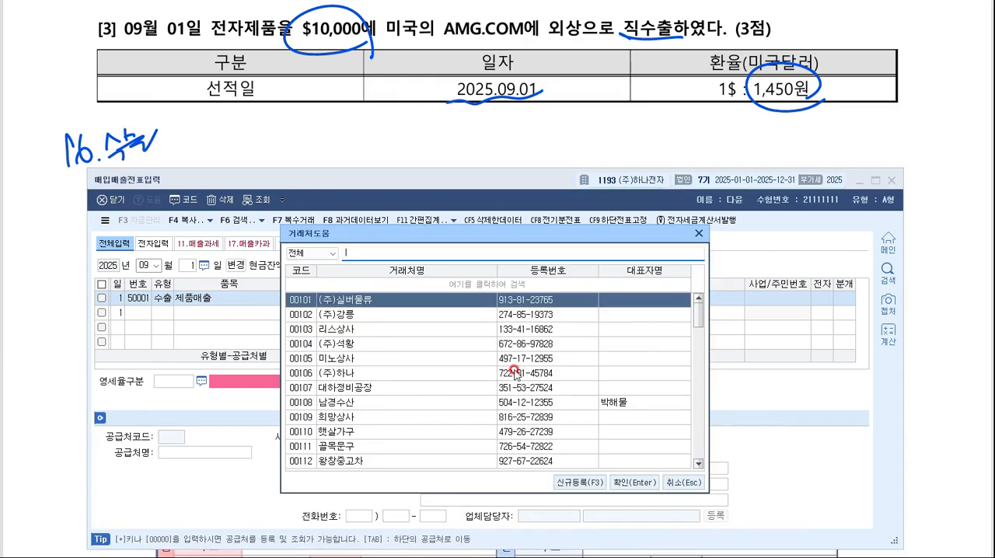
text(am)
key(Return)
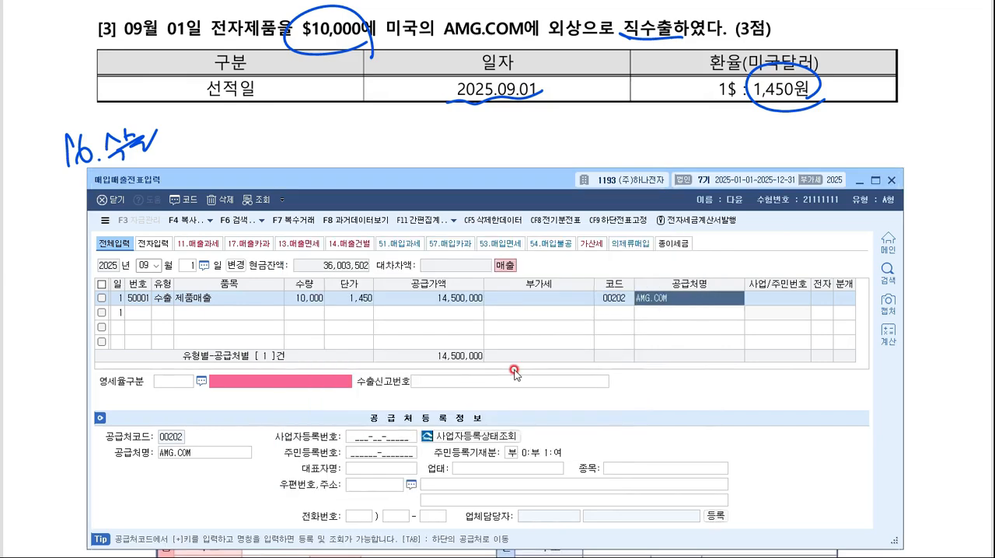
key(Return)
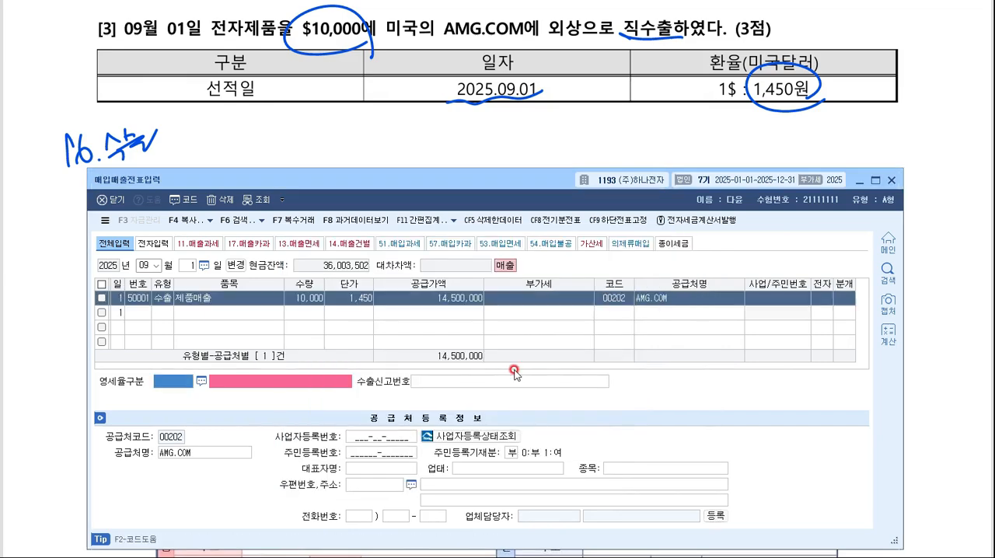
- Set the export voucher's 영세율구분 to 1 직접수출(대행수출 포함) and its journal type to 외상
key(F2)
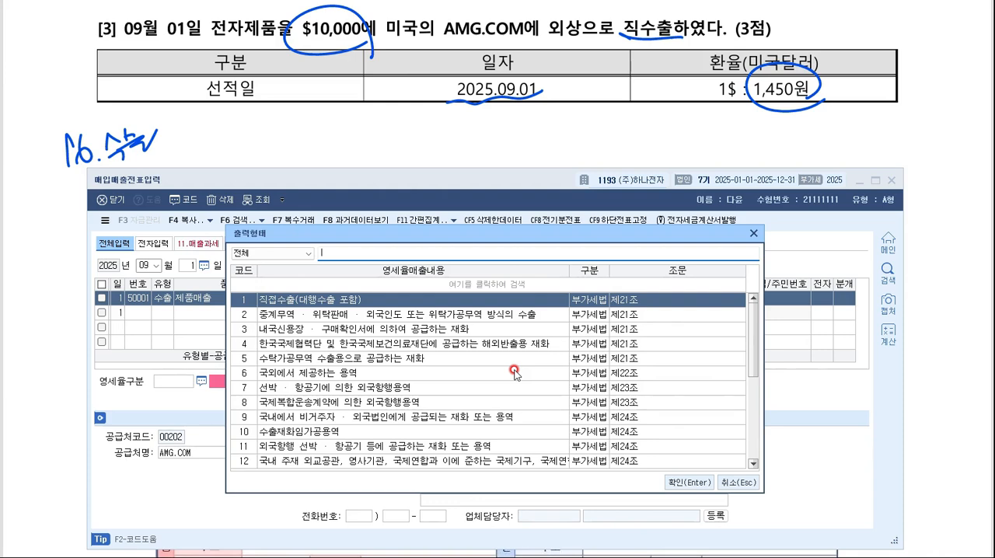
key(Return)
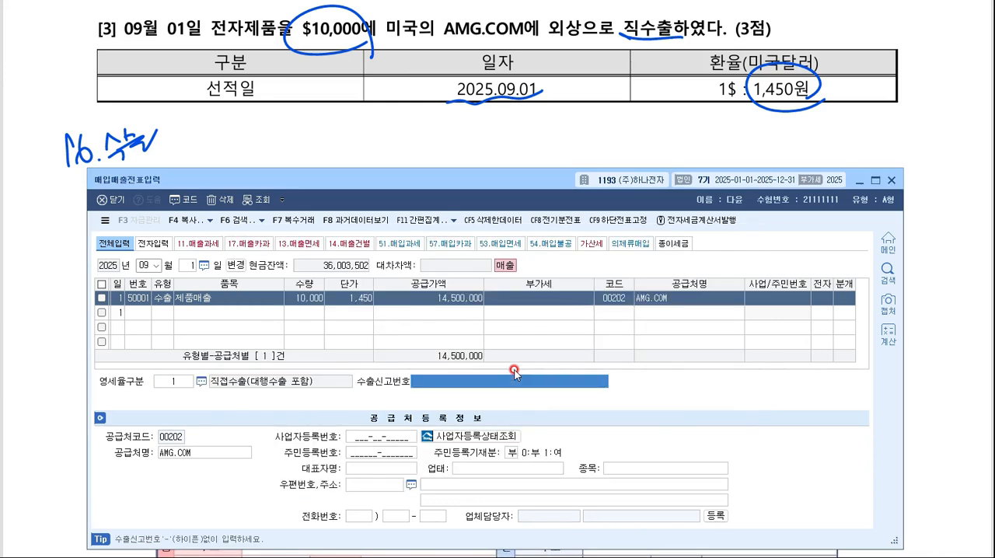
key(Return)
key(2)
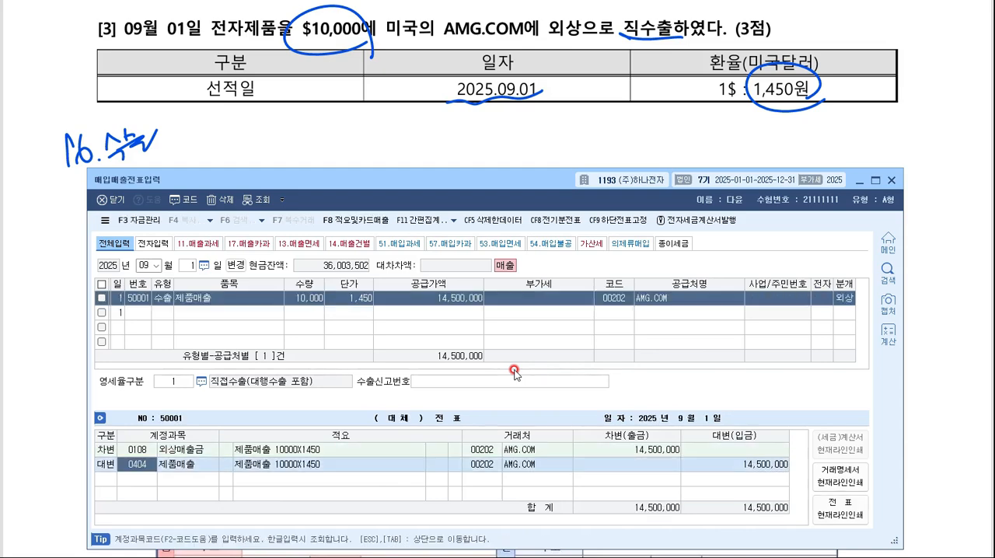
- Go to exam question [4], underline 계산서 in the invoice title and circle 임차료 in the question text
key(alt+Tab)
scroll(604, 98, down, 5)
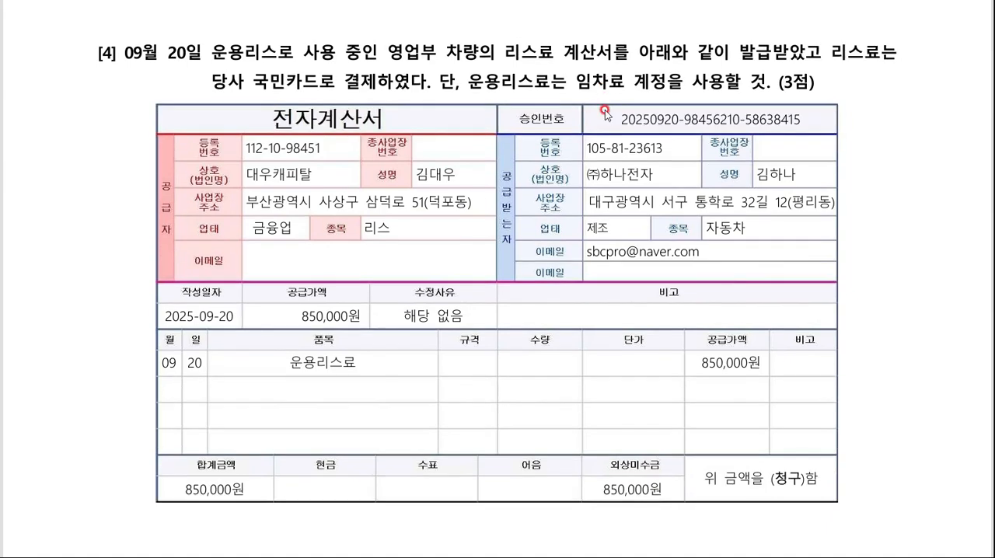
drag(308, 130, 381, 123)
drag(636, 99, 624, 103)
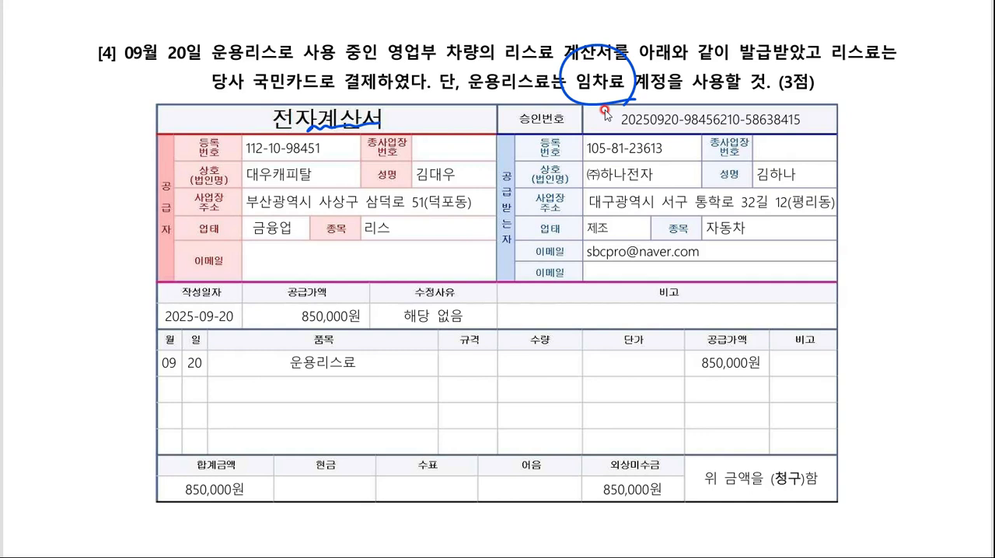
- Return to KcLep and start a September 20 voucher of type 53 면세 with the item 리스료
click(694, 557)
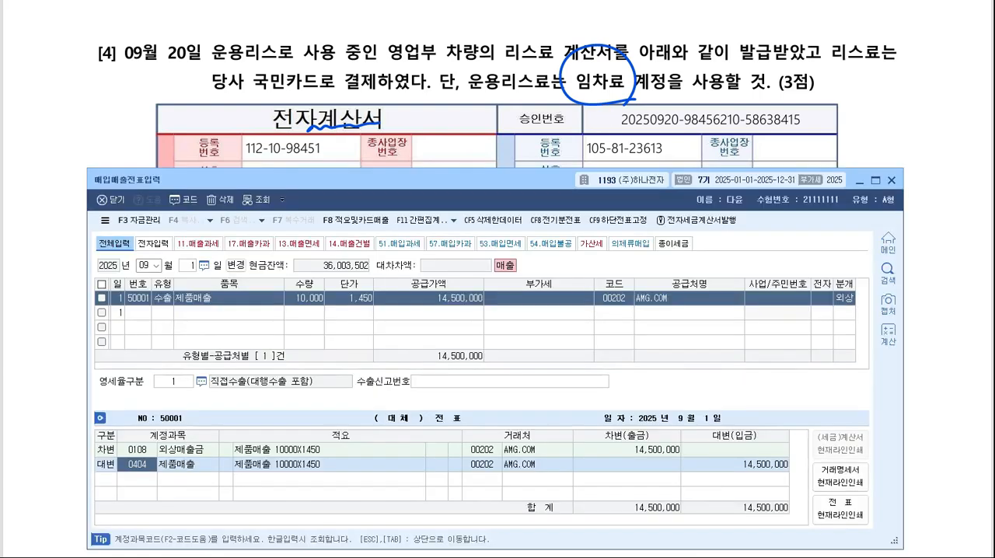
key(Escape)
key(Escape)
text(20)
key(Return)
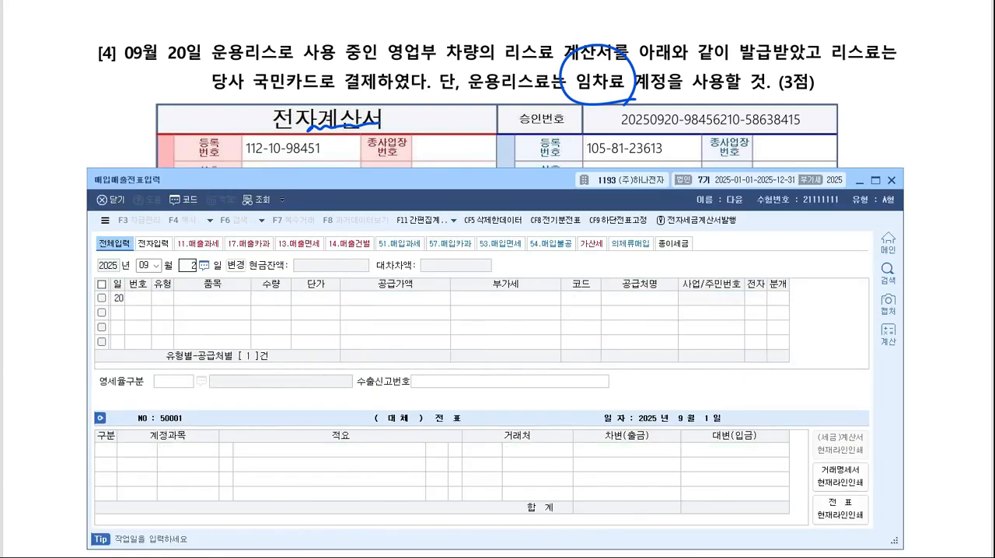
text(53)
key(Return)
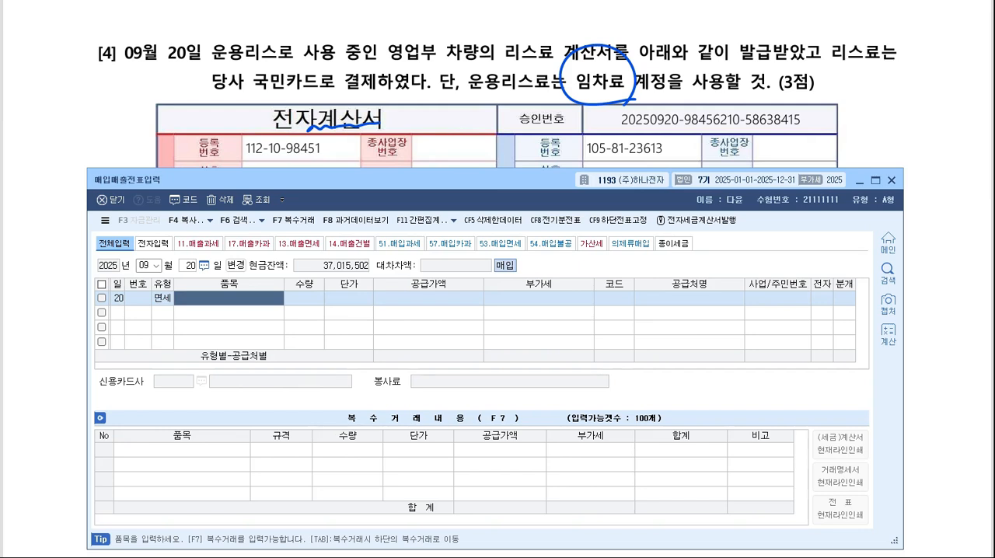
text(리스)
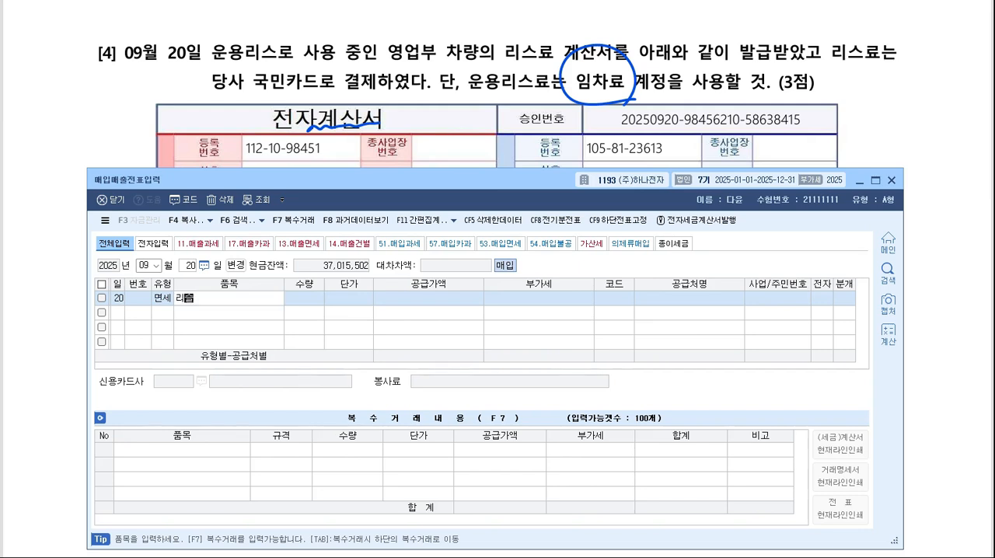
text(료)
key(Return)
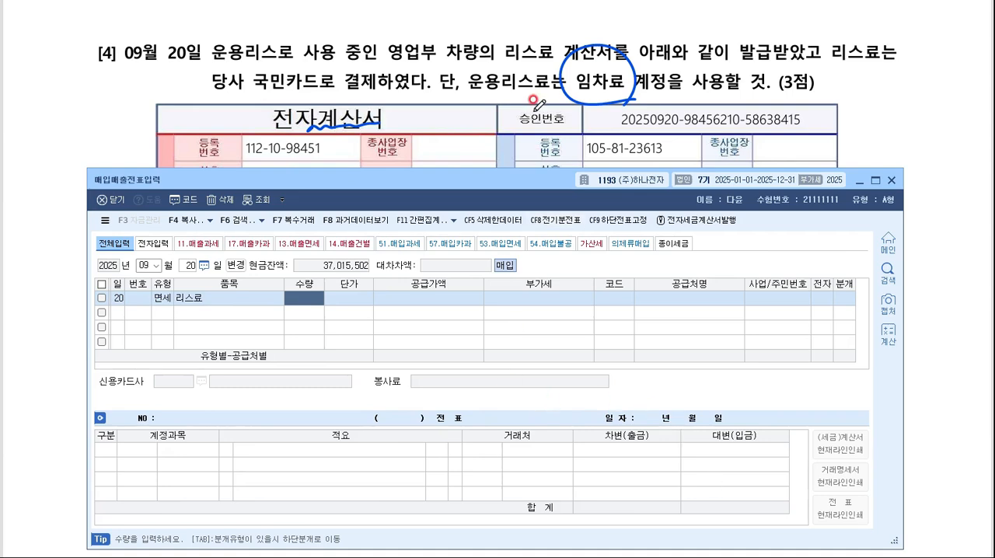
- Enter a supply value of 850,000 for the September 20 voucher, leaving quantity and unit price blank
scroll(539, 104, down, 5)
text(8500000)
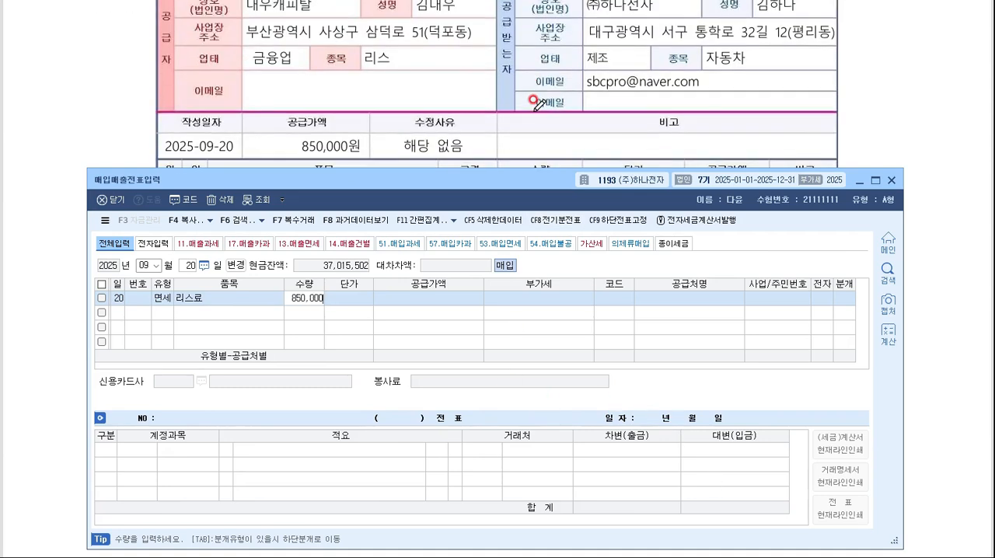
key(BackSpace)
key(Return)
key(Return)
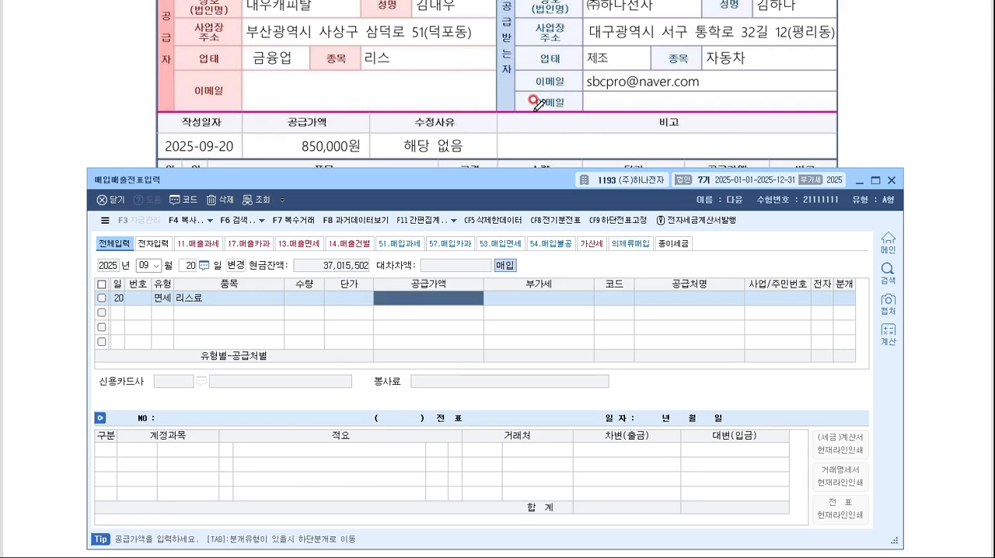
text(850000)
key(Return)
- Set the supplier of the September 20 voucher to 대우캐피탈
key(F2)
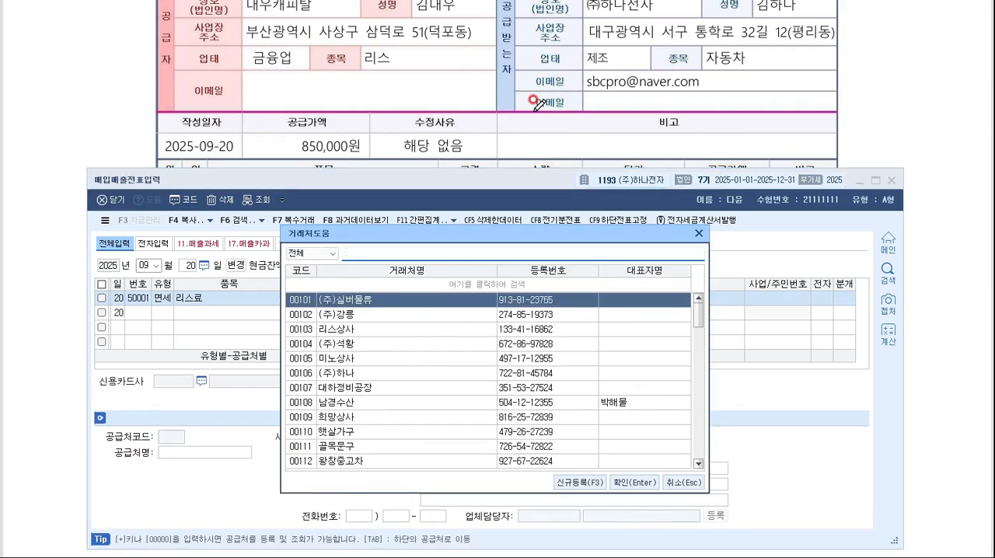
text(대우)
key(Return)
- Set the September 20 voucher's electronic invoice to 여 and its journal type to 카드
key(Return)
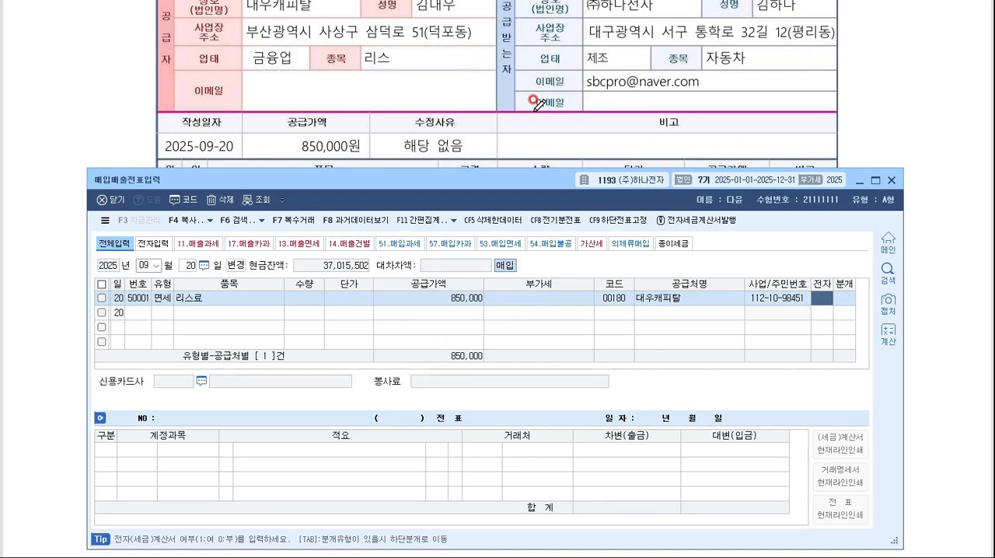
text(1)
key(Return)
scroll(521, 85, up, 3)
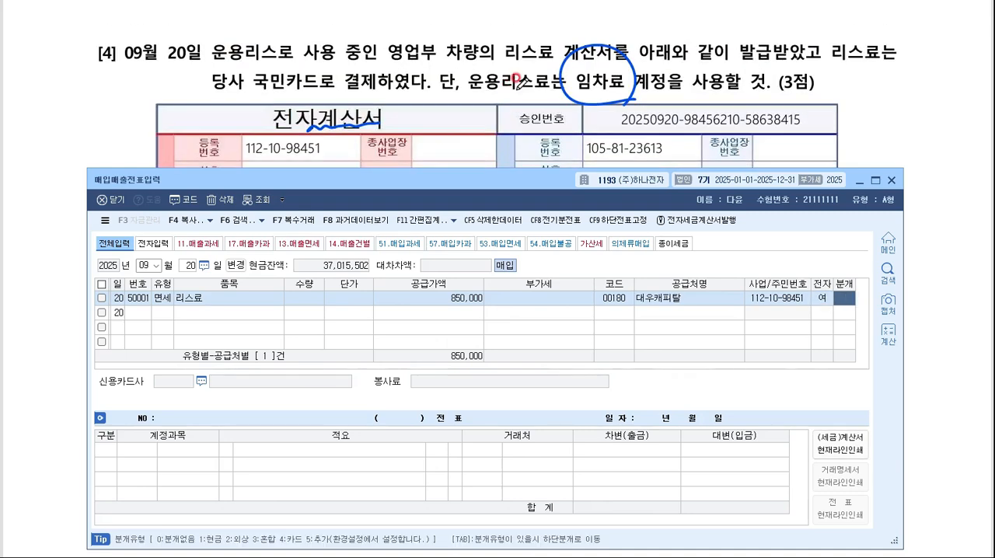
text(4)
key(Return)
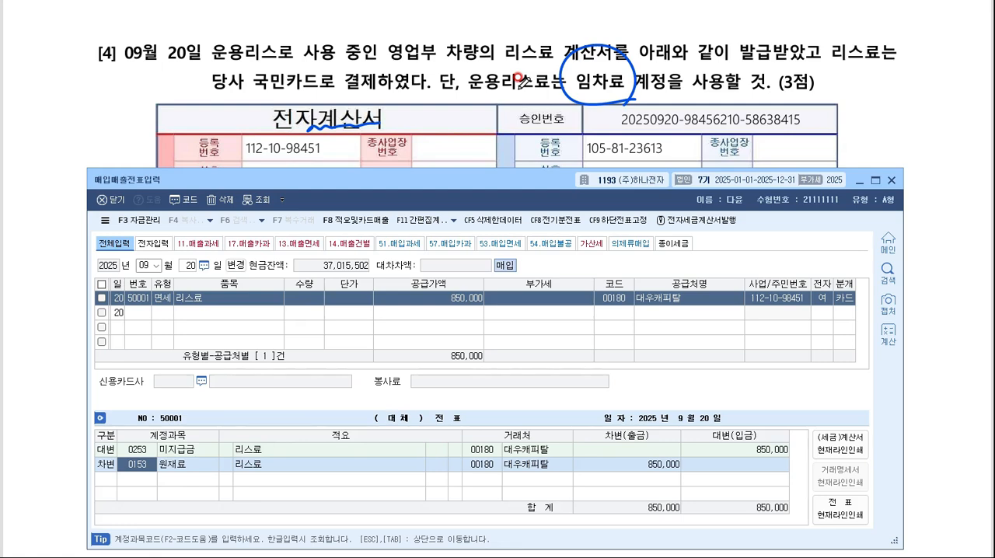
- Change the September 20 debit account to 0819 임차료 under 판매관리비
key(F2)
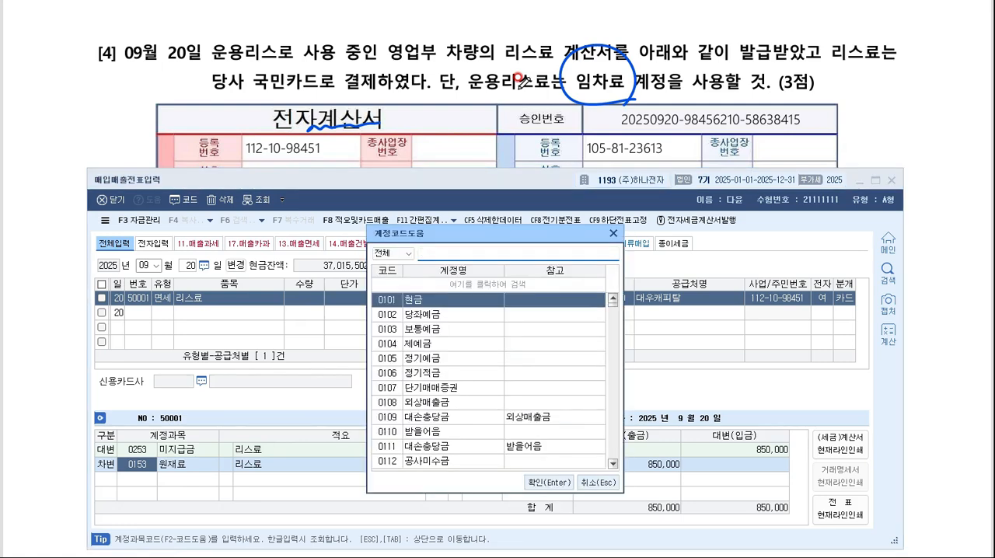
text(임차료)
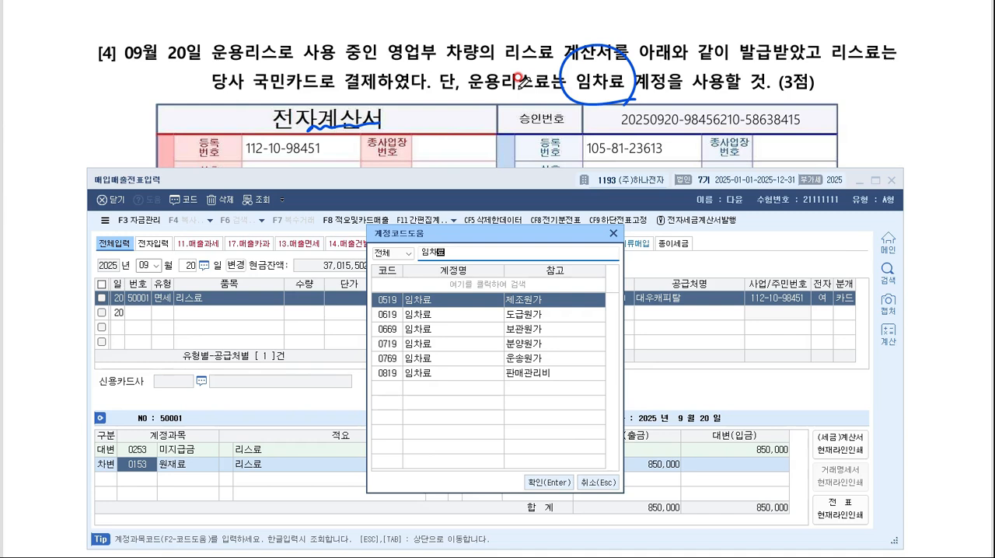
key(Down)
key(Down)
key(Down)
key(Down)
key(Down)
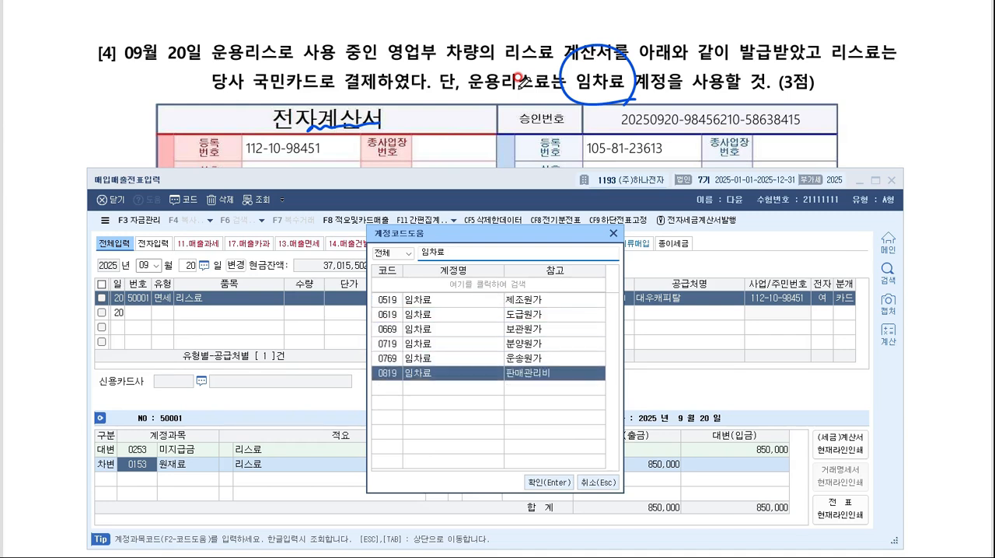
key(Return)
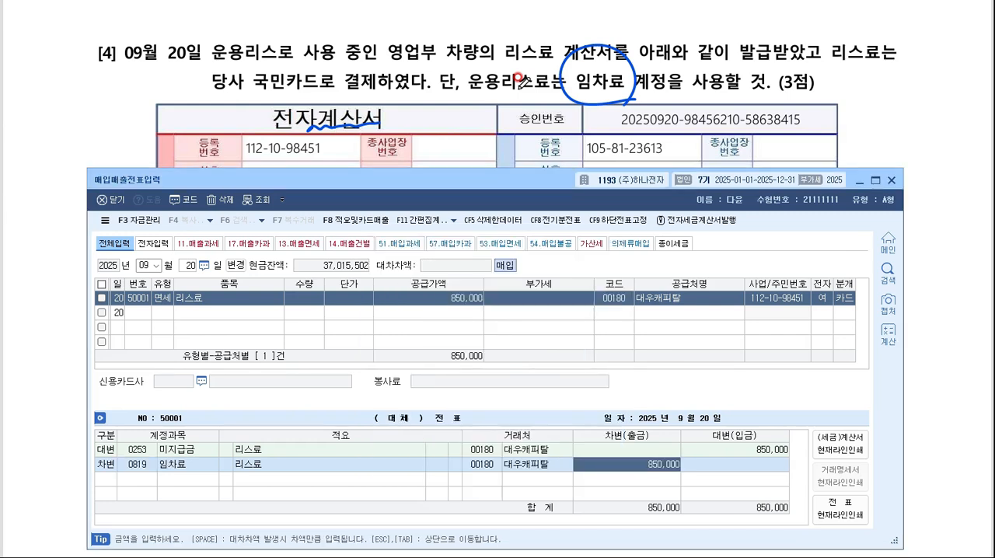
- Change the counterparty of the September 20 voucher's 미지급금 credit line to 국민카드
click(485, 450)
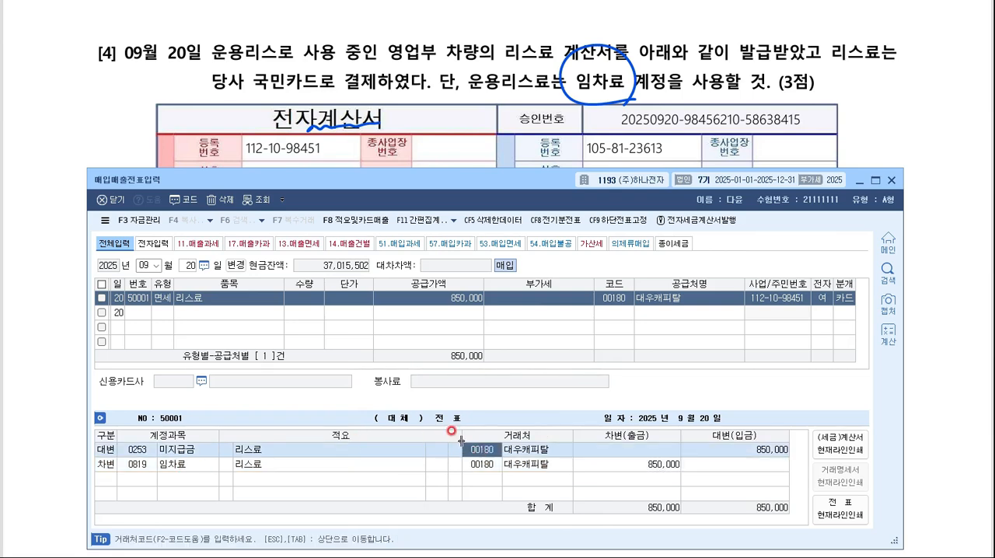
key(F2)
text(국민카드)
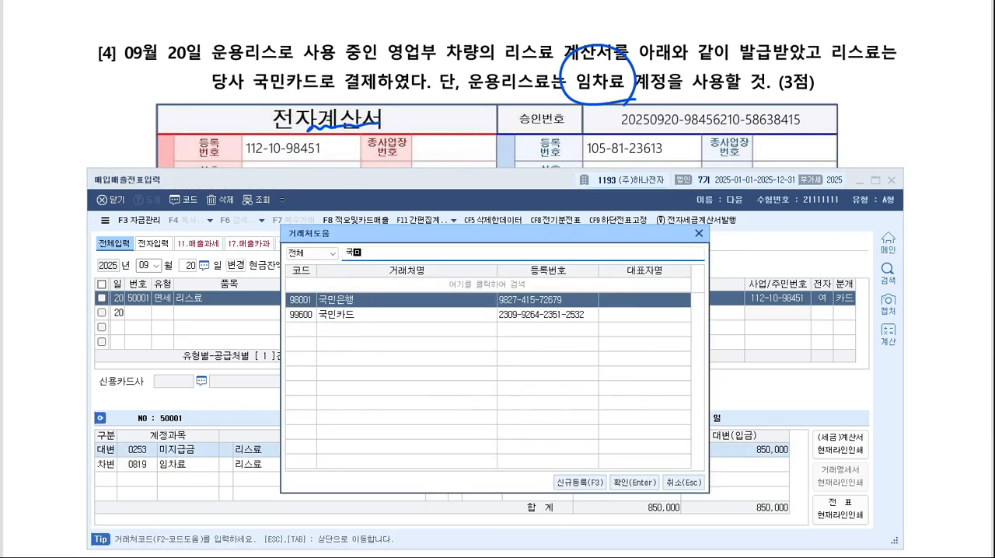
key(Return)
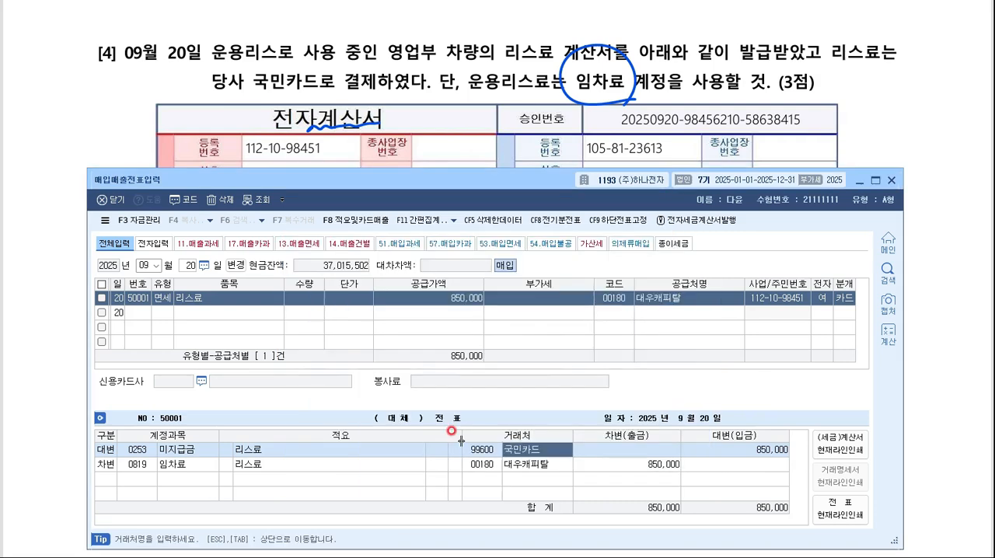
click(137, 451)
click(494, 451)
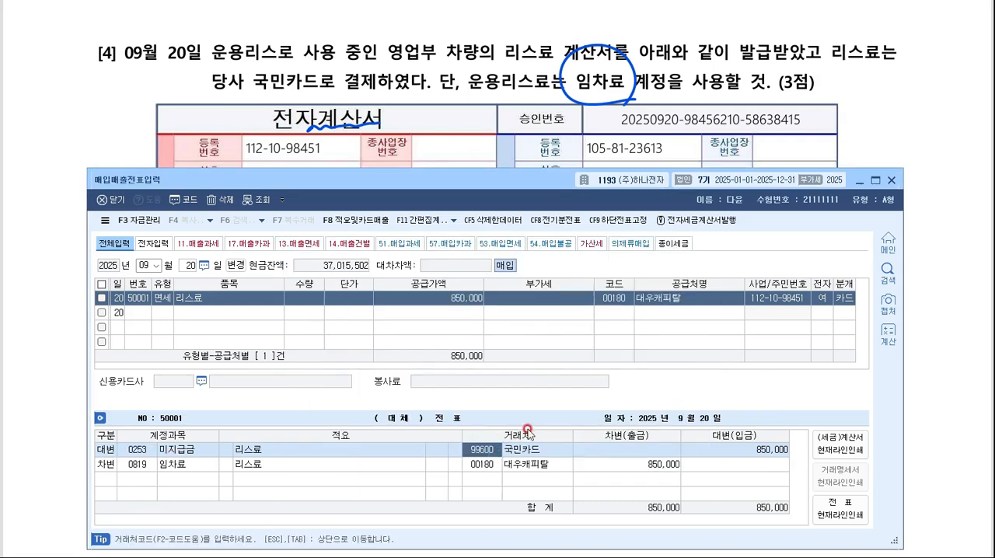
- Go to exam question [5], mark the 15,000,000원 amount, underline 전자세금계산서 and handwrite the type note "11.과세" below the question
click(372, 6)
scroll(421, 97, down, 4)
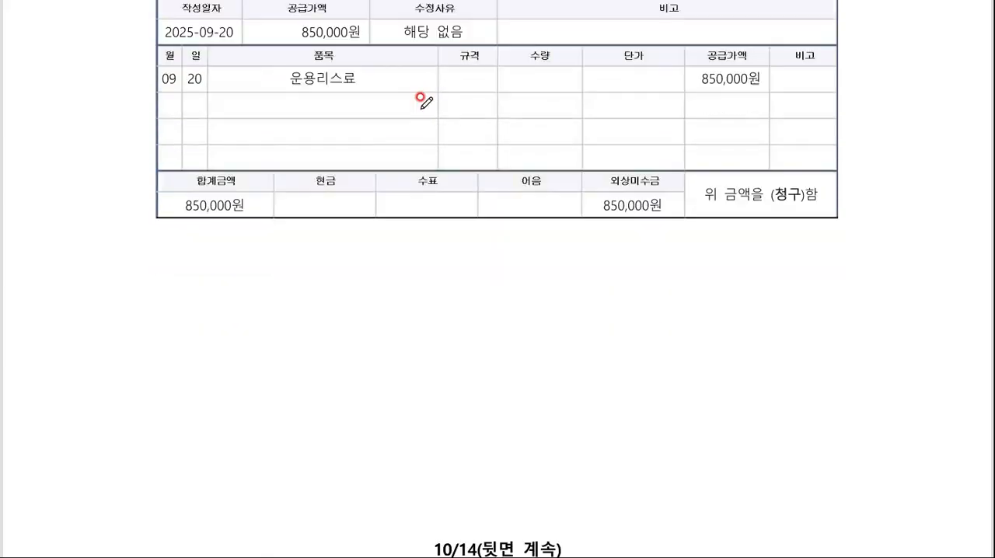
scroll(421, 97, down, 8)
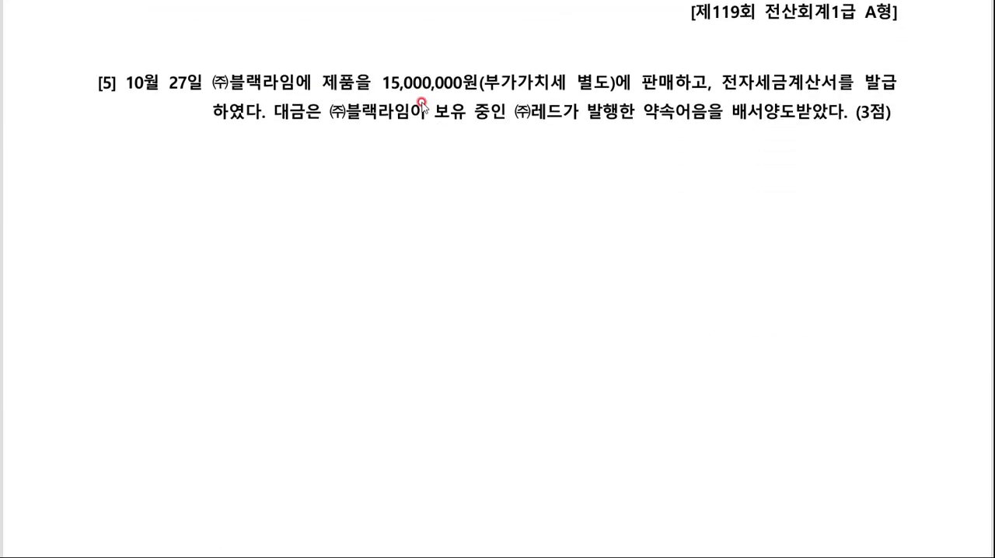
drag(438, 78, 477, 63)
drag(713, 91, 851, 89)
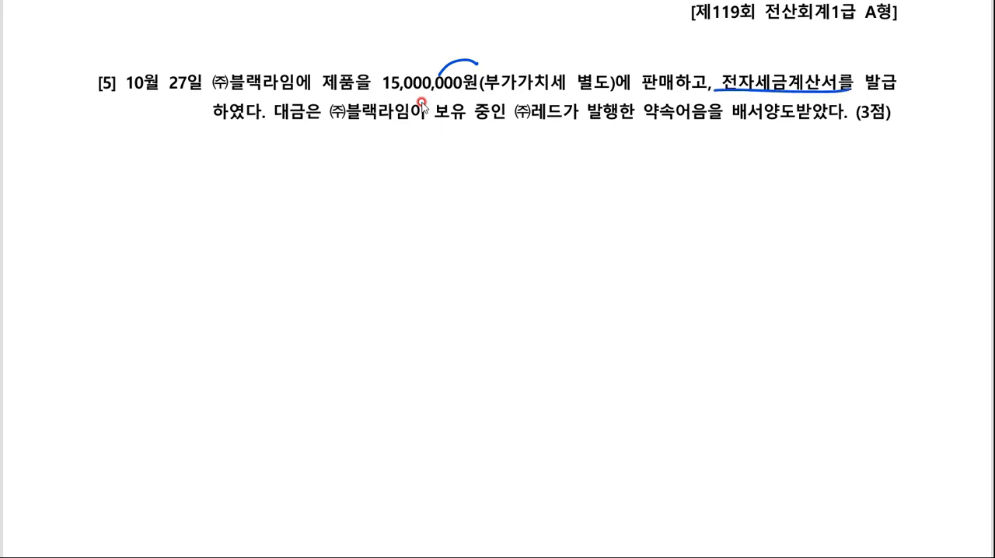
drag(85, 143, 93, 177)
click(109, 171)
drag(115, 149, 130, 156)
drag(121, 155, 141, 164)
drag(155, 140, 163, 168)
drag(170, 138, 172, 174)
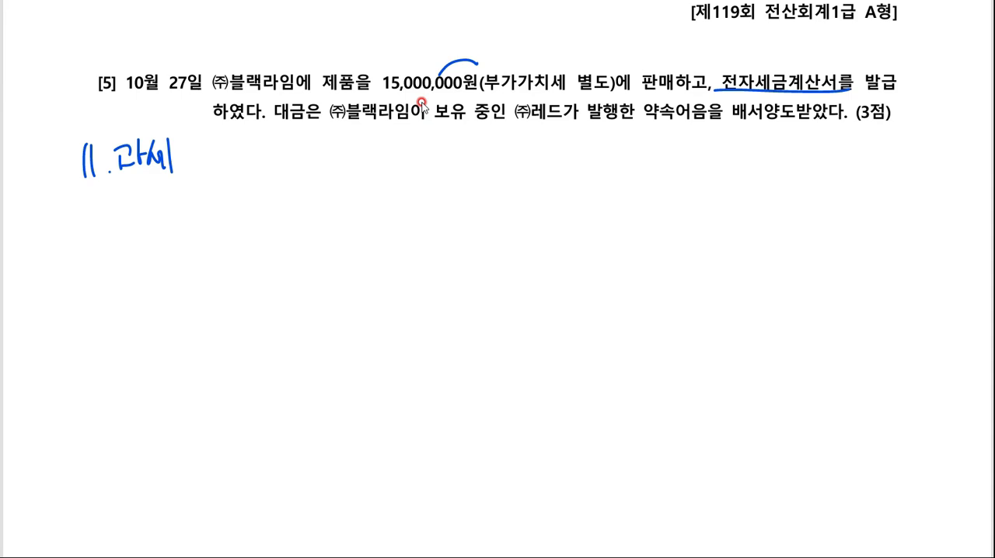
- Underline the endorsed promissory note wording in question [5] and handwrite "받·어 (레드)" with a vertical dividing line beside it
drag(721, 124, 857, 124)
drag(580, 117, 723, 125)
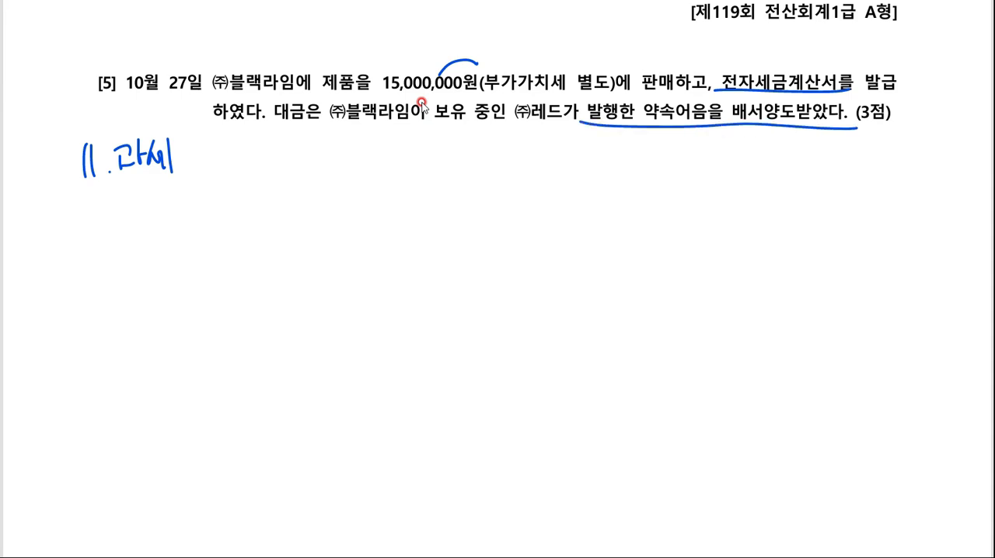
drag(411, 183, 412, 207)
drag(418, 185, 431, 199)
mouse_move(438, 181)
mouse_down()
mouse_move(445, 217)
mouse_move(476, 206)
mouse_up()
click(454, 204)
drag(487, 187, 490, 210)
mouse_move(528, 182)
mouse_down()
mouse_move(521, 223)
mouse_move(559, 208)
mouse_up()
mouse_move(564, 180)
mouse_down()
mouse_move(564, 211)
mouse_move(588, 196)
mouse_up()
mouse_move(573, 204)
mouse_down()
mouse_move(591, 203)
mouse_move(601, 220)
mouse_up()
drag(674, 180, 674, 293)
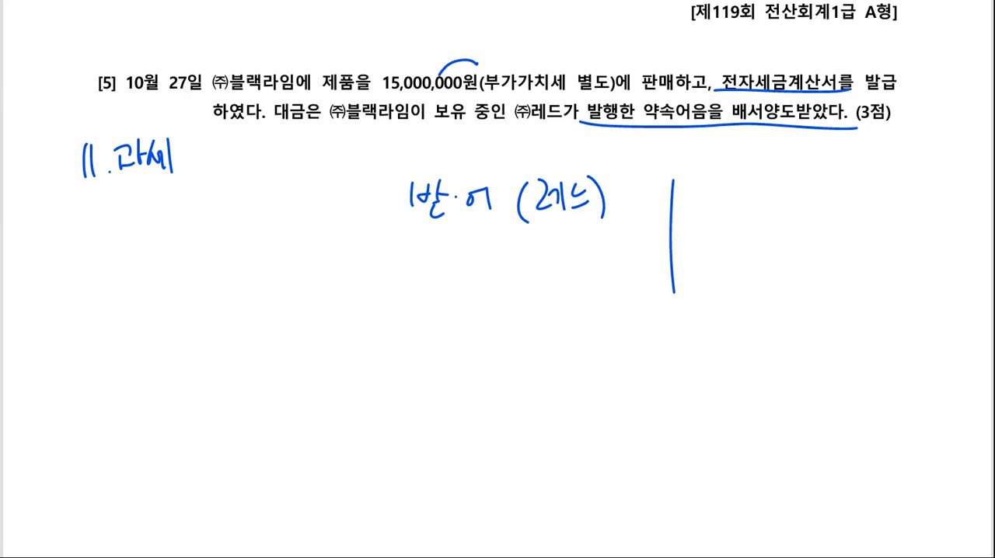
- Start an October 27 voucher of type 11 과세 in 매입매출전표입력 with 제품매출 as the item
click(692, 557)
key(Escape)
key(Escape)
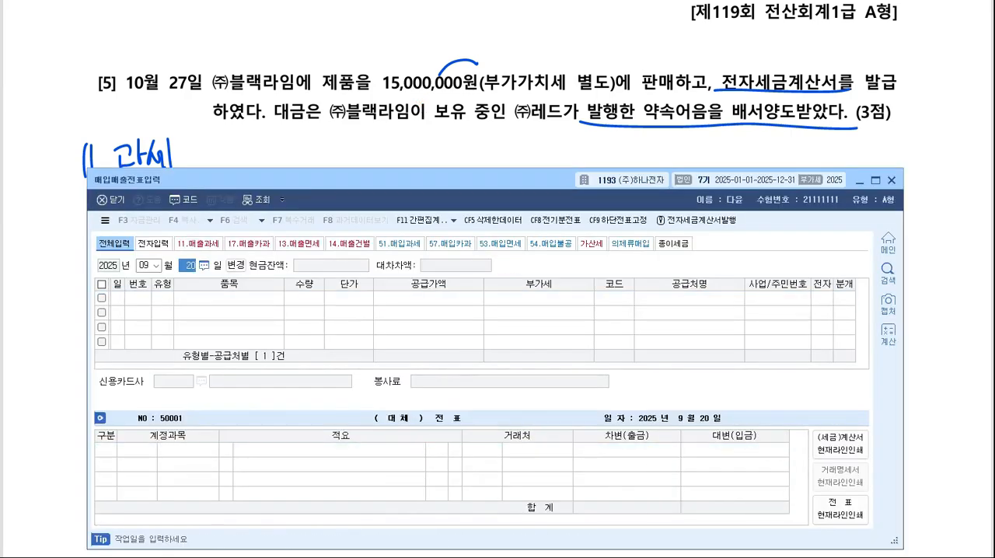
key(Escape)
text(102711)
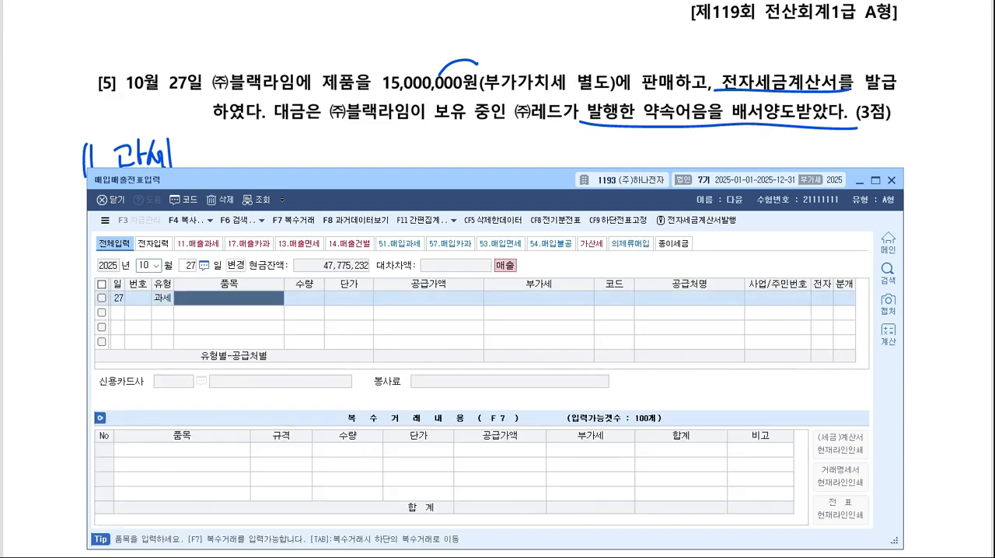
text(제품매출)
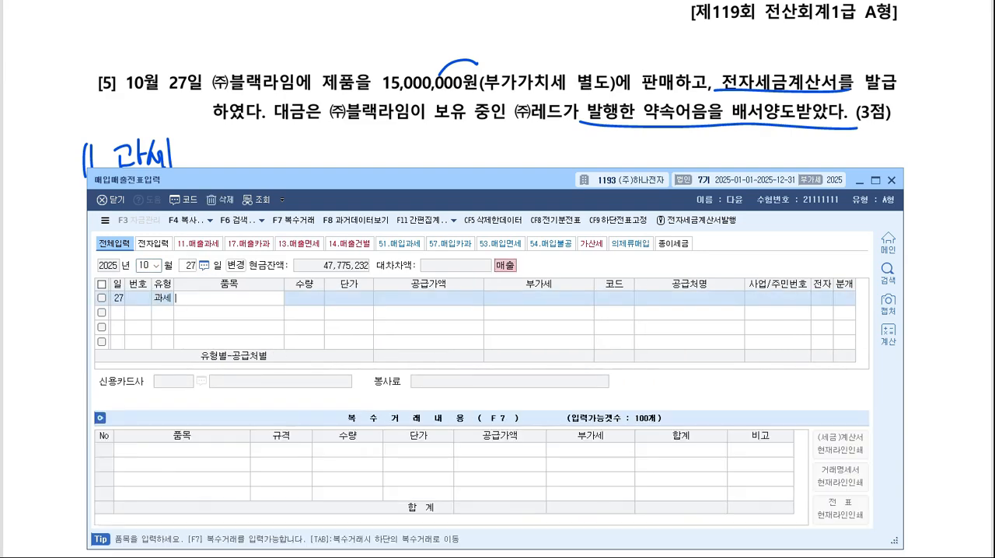
key(Return)
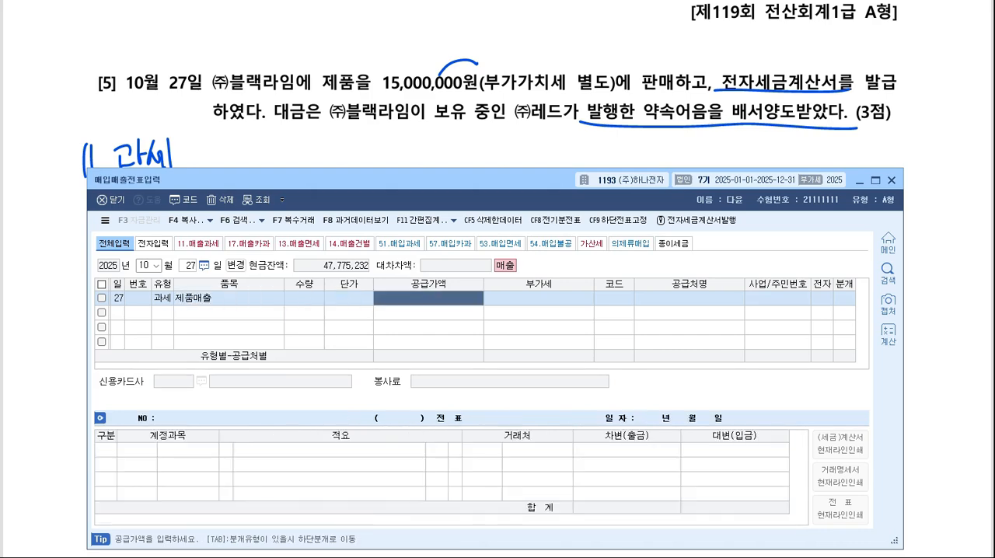
- Enter a supply value of 15,000,000 for the October 27 voucher and set its trading partner to (주)블랙라임
text(15000000)
key(Return)
key(Return)
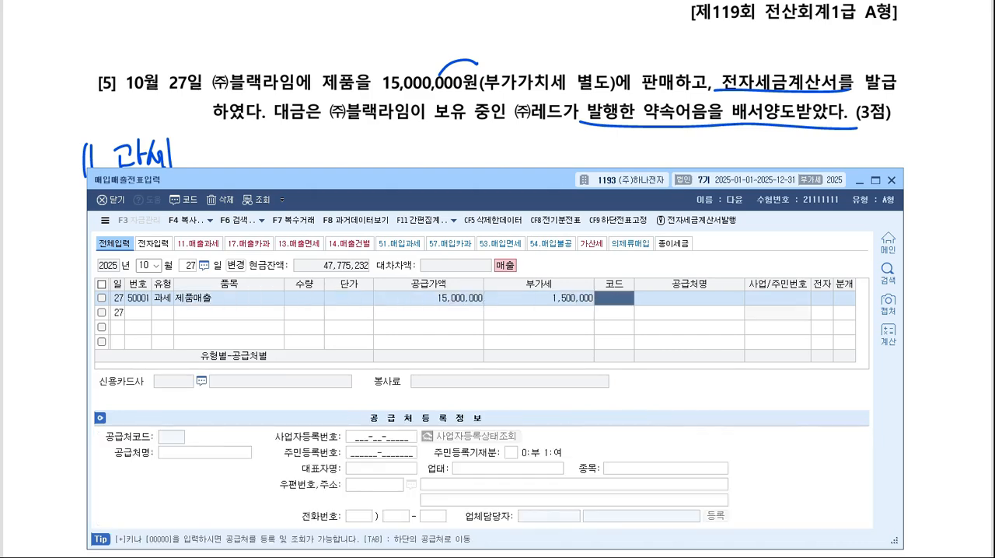
key(F2)
text(블랙)
- Set the October 27 voucher's electronic invoice to 여 and its journal type to 혼합
key(Return)
key(Return)
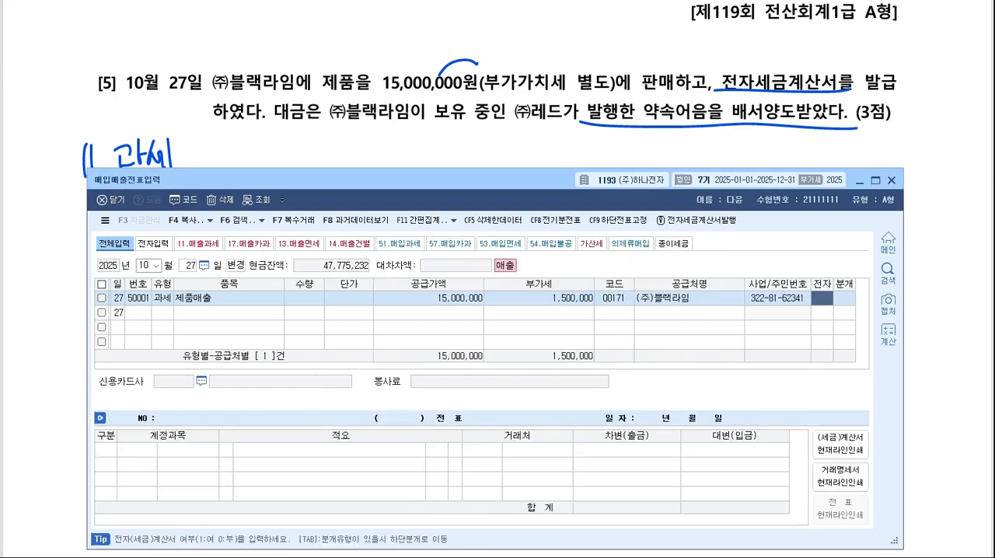
key(Return)
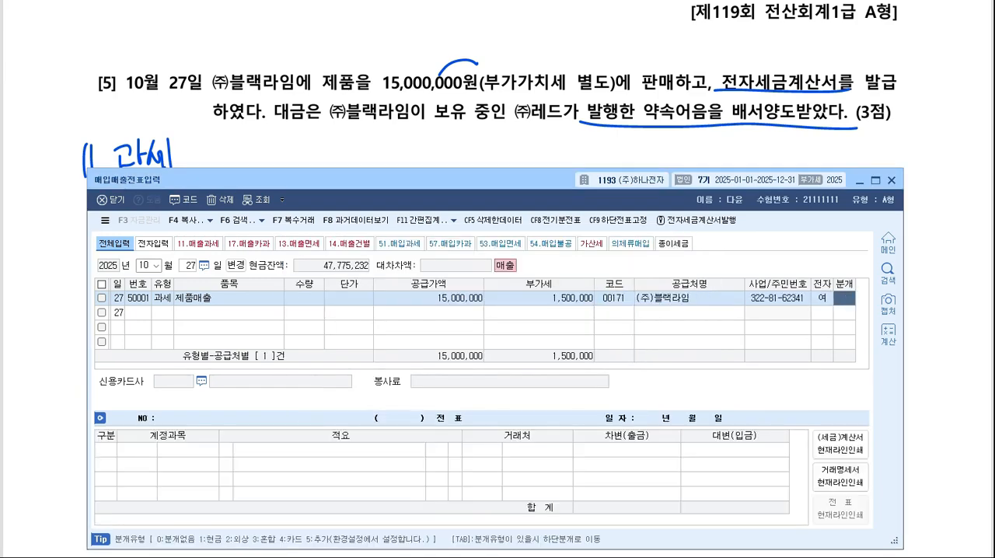
text(3)
- Add a debit line for 0110 받을어음 to the October 27 voucher with (주)레드 as its counterparty
key(Return)
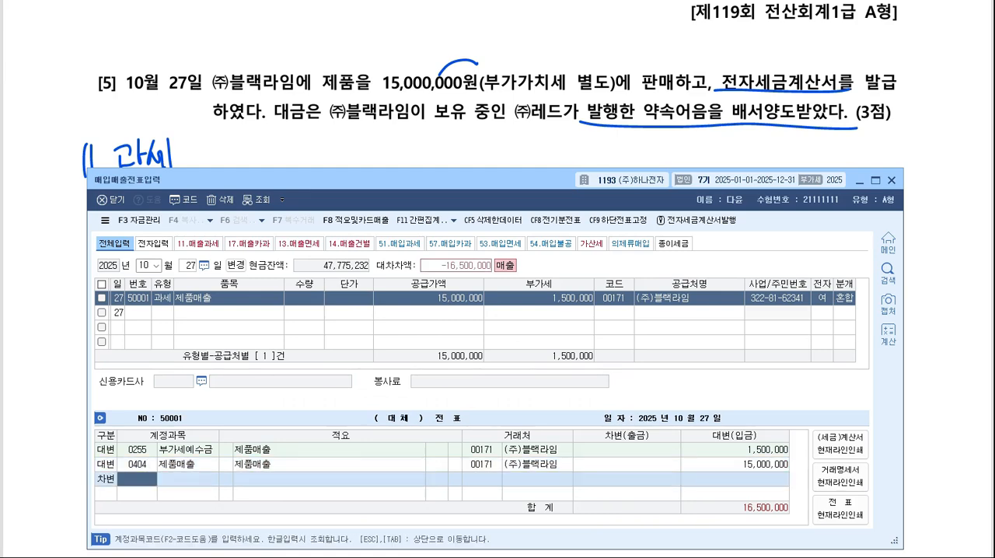
key(F2)
text(받을어음)
key(Return)
key(Return)
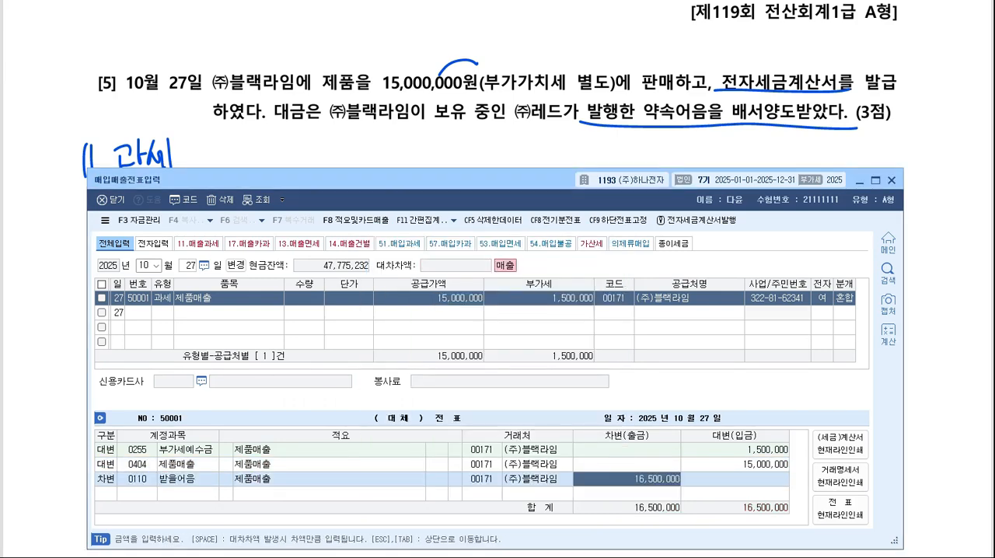
click(487, 479)
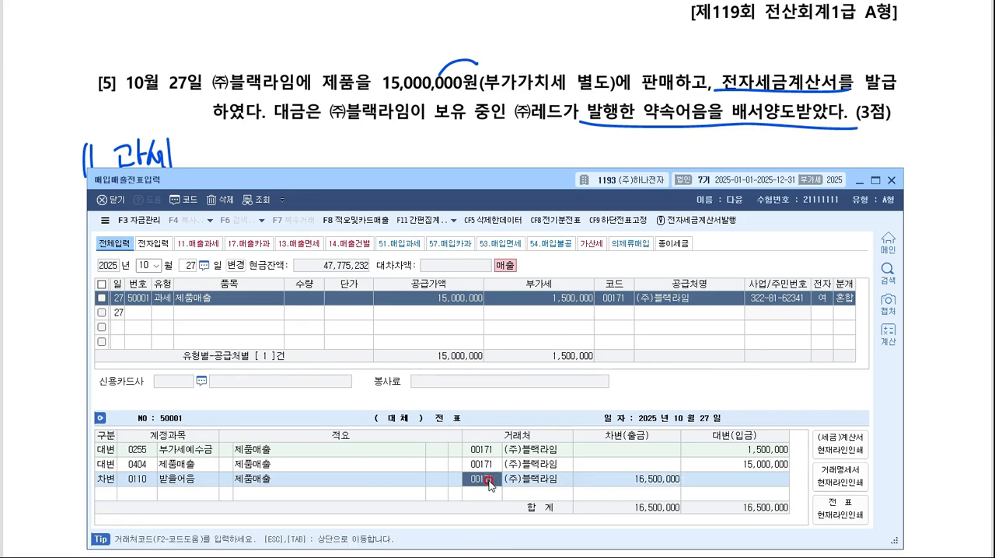
click(488, 480)
text(레드)
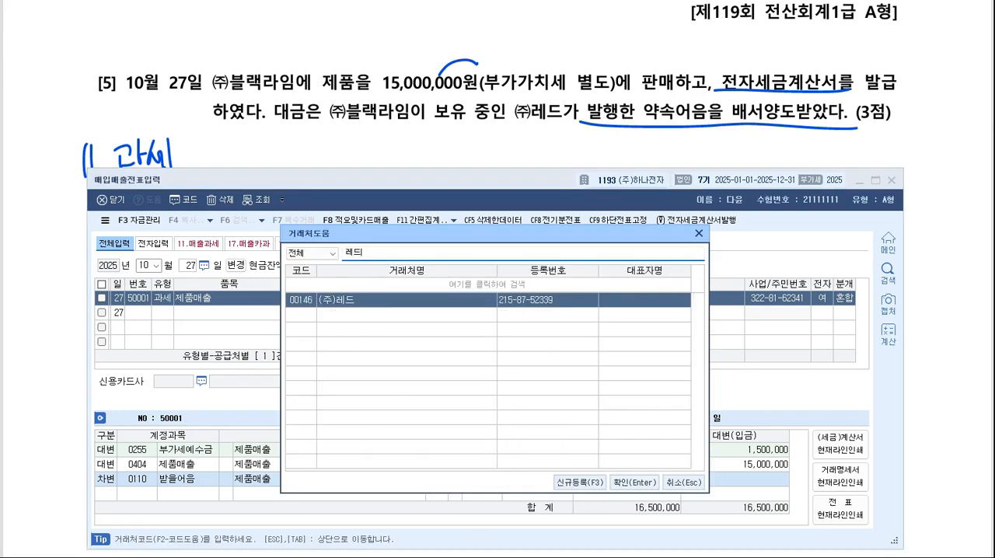
key(Return)
click(488, 480)
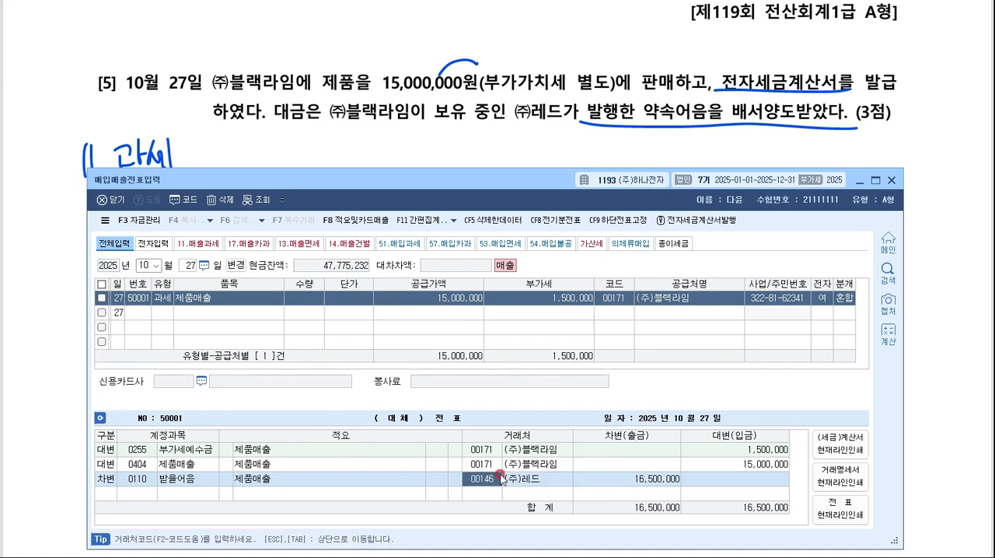
click(489, 474)
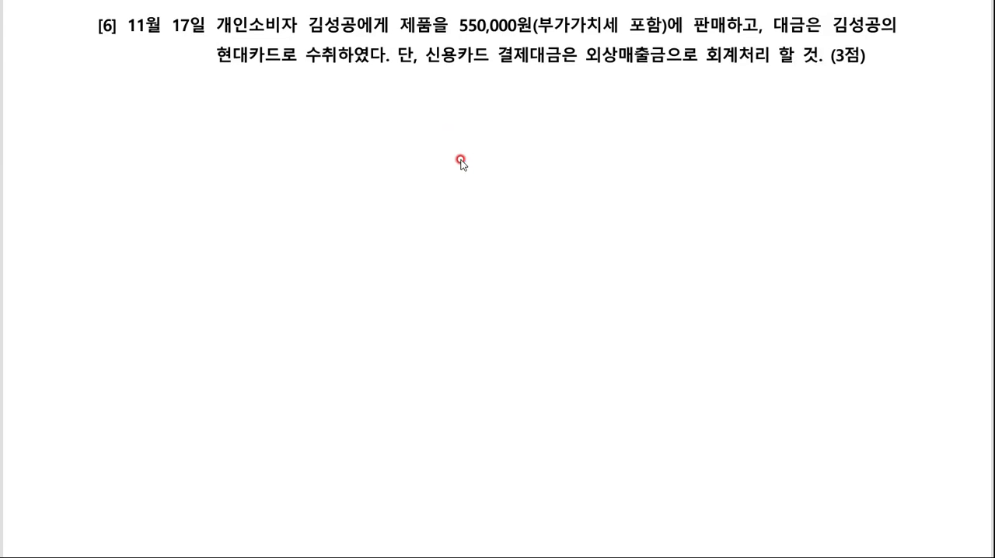
- Underline 현대카드 in exam question [6] and handwrite the type note "17.카과" below the question
drag(214, 63, 269, 64)
mouse_move(75, 94)
mouse_down()
mouse_move(75, 127)
mouse_move(118, 120)
mouse_move(148, 97)
mouse_move(152, 117)
mouse_up()
mouse_move(156, 89)
mouse_down()
mouse_move(158, 118)
mouse_move(177, 97)
mouse_up()
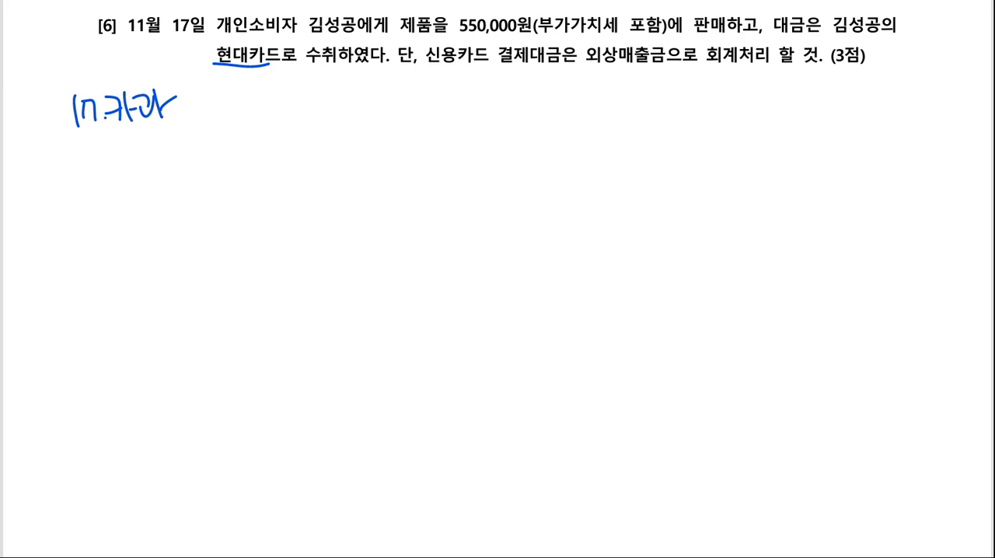
- Return to 매입매출전표입력 and leave the October 27 voucher for the entry of a new voucher date
key(alt+Tab)
key(Escape)
key(Escape)
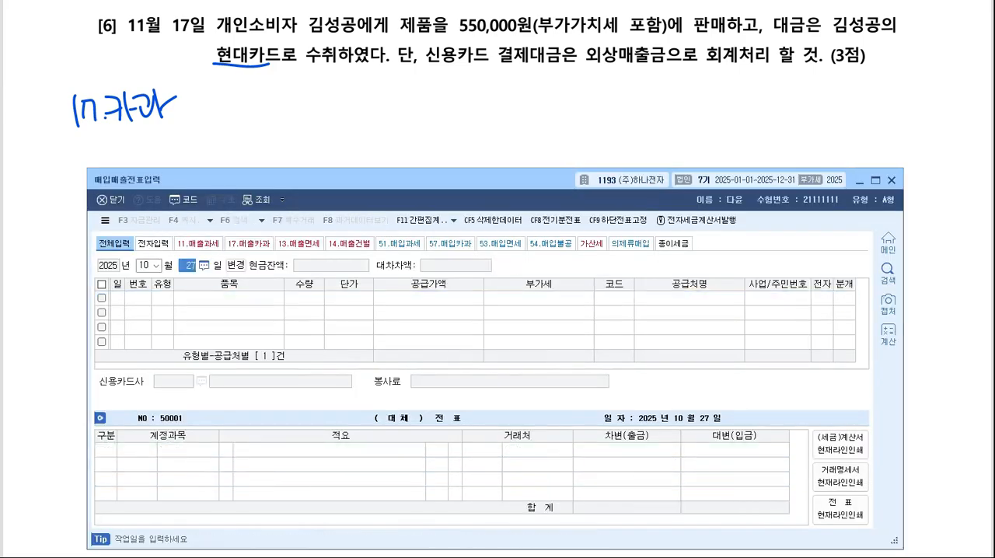